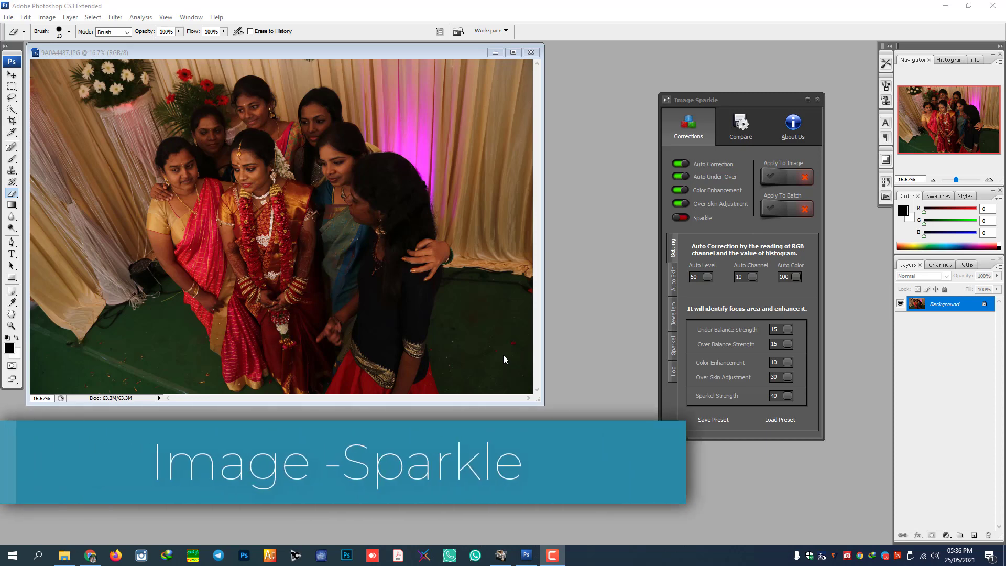
Step: Reposition the Image Sparkle panel and review its Auto Skin, Jewellery, Sparkel and Log sections
{"action": "left_click", "coordinate": [513, 53]}
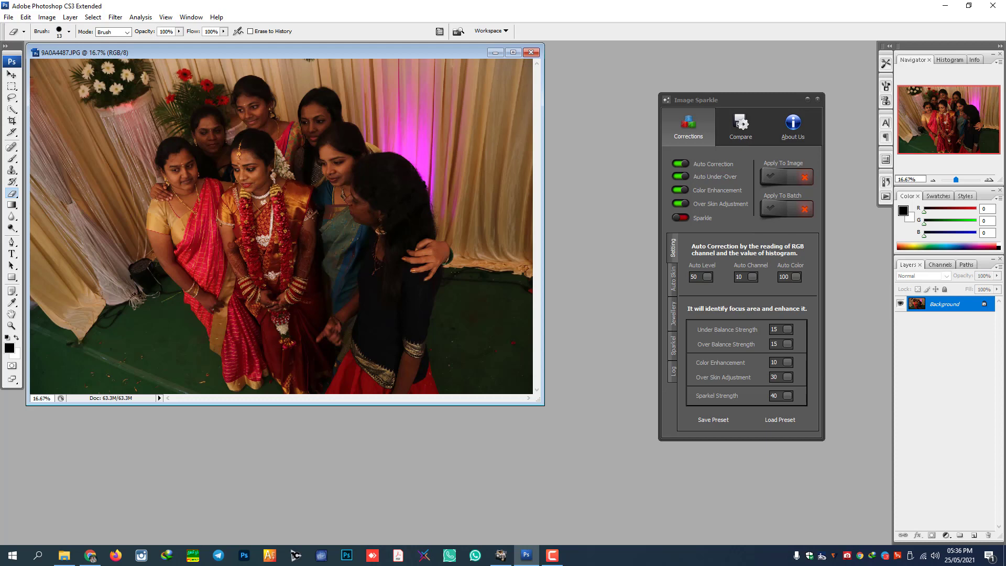
{"action": "left_click_drag", "start_coordinate": [733, 99], "coordinate": [720, 103]}
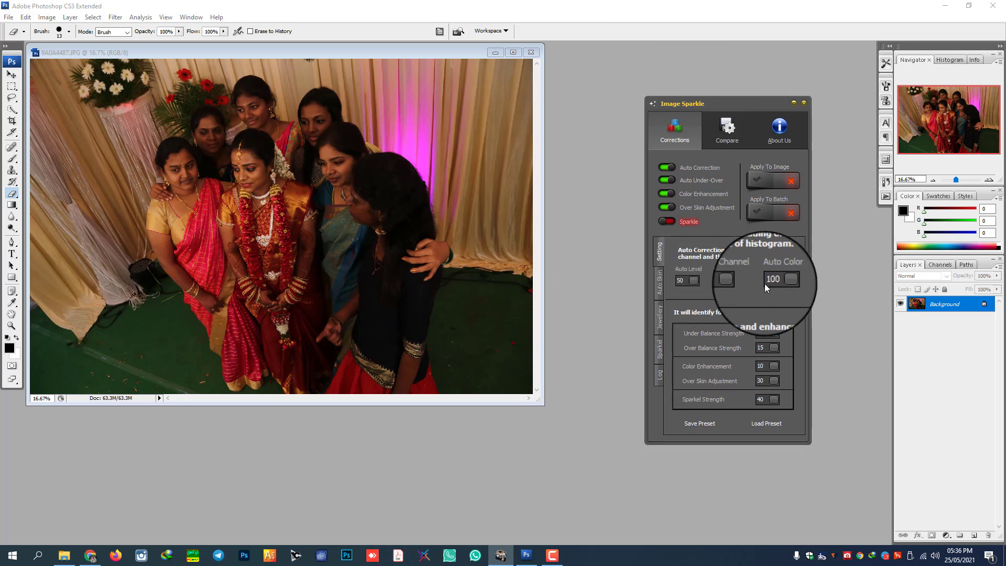
{"action": "left_click", "coordinate": [659, 291]}
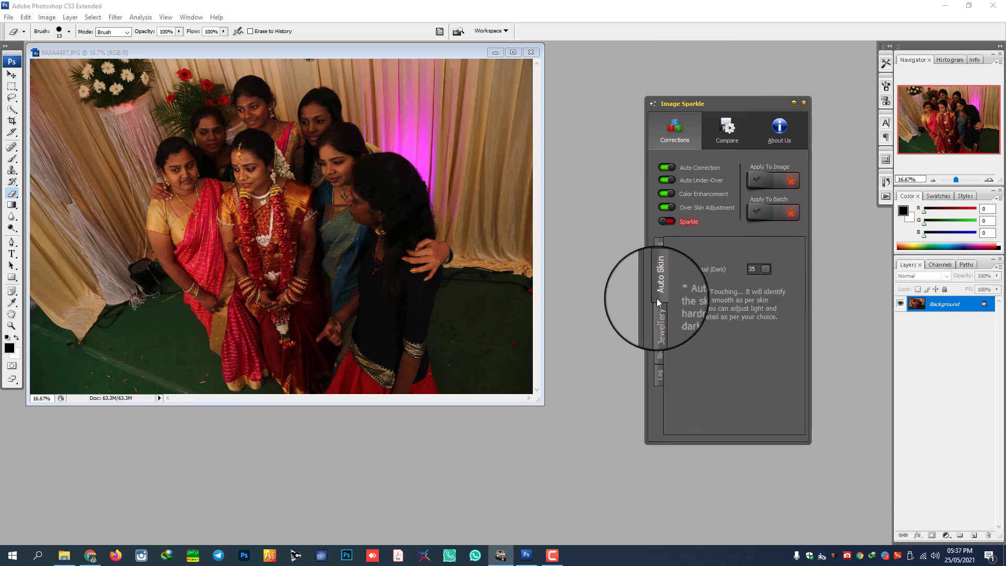
{"action": "left_click", "coordinate": [661, 322]}
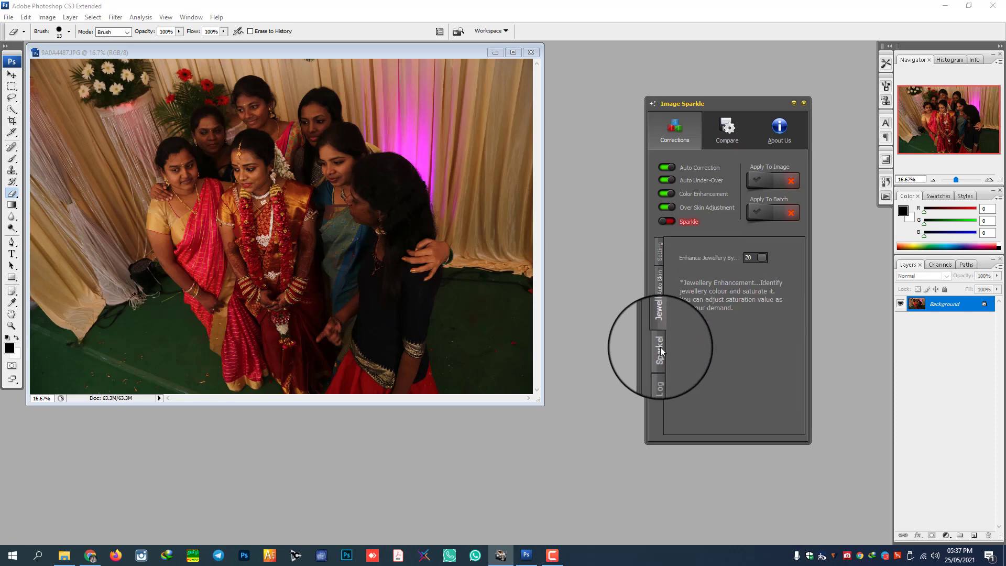
{"action": "left_click", "coordinate": [660, 347]}
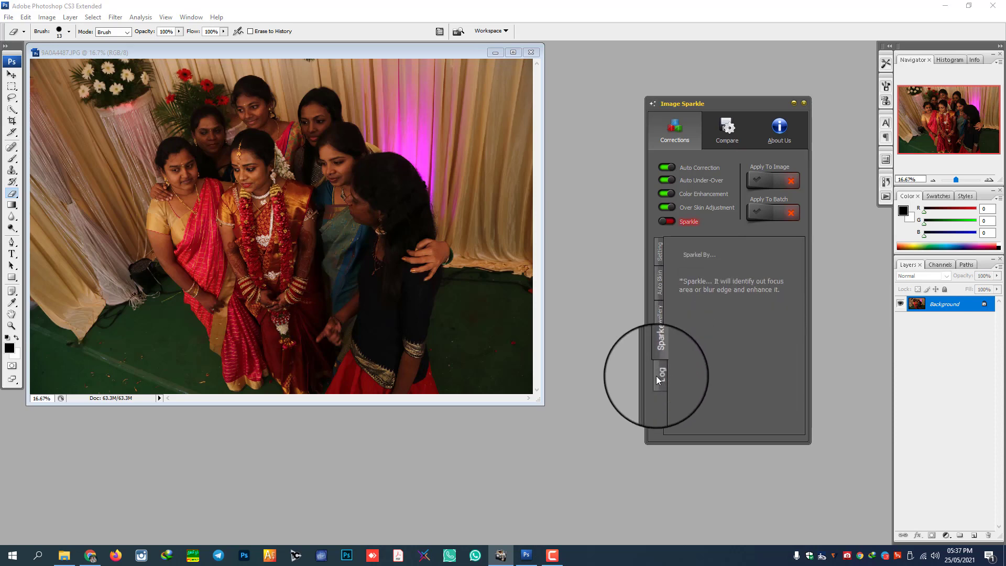
{"action": "left_click", "coordinate": [655, 376]}
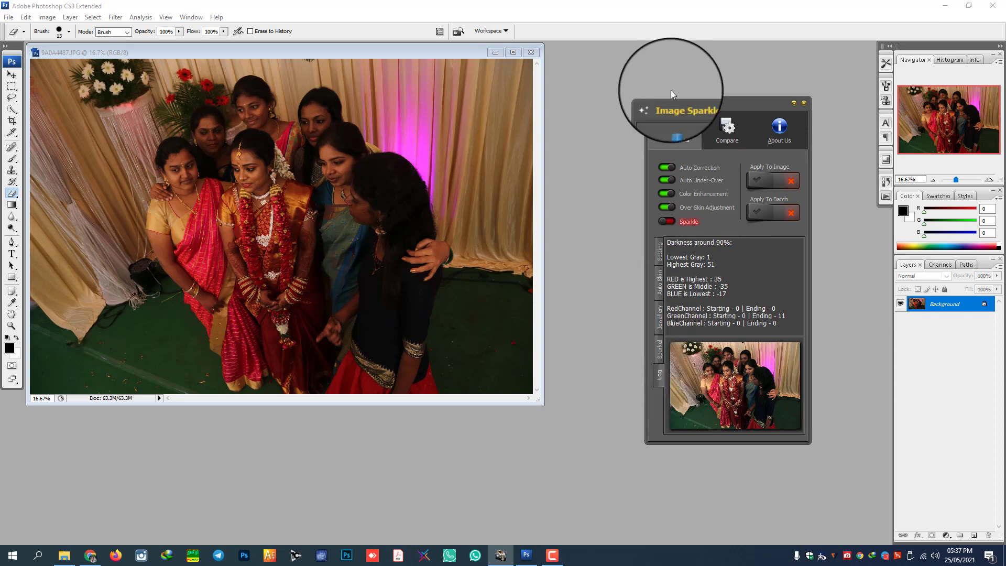
Step: Toggle the Sparkle correction on and back off, and revisit the correction settings and the image log
{"action": "left_click", "coordinate": [668, 224]}
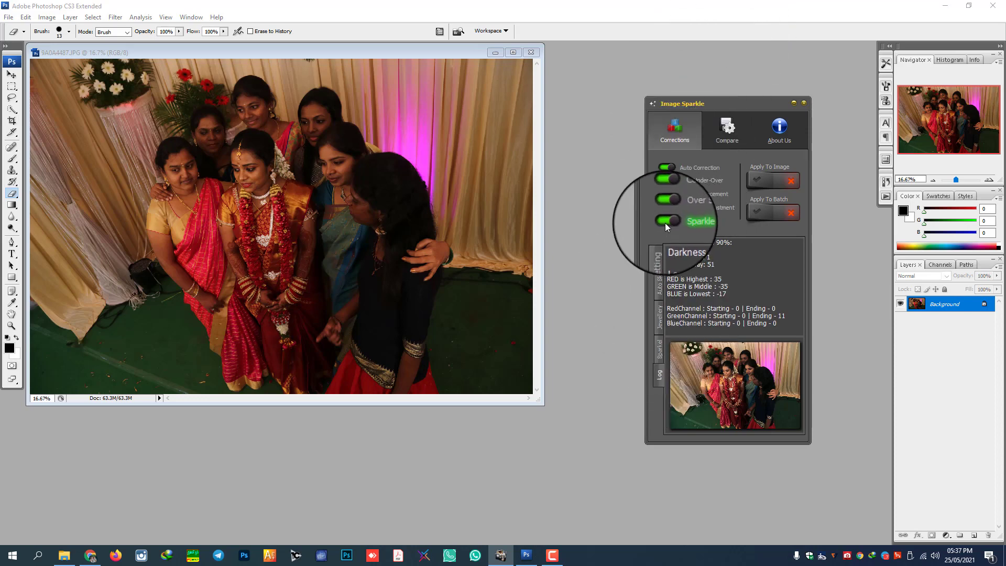
{"action": "left_click", "coordinate": [665, 222]}
{"action": "left_click", "coordinate": [673, 218]}
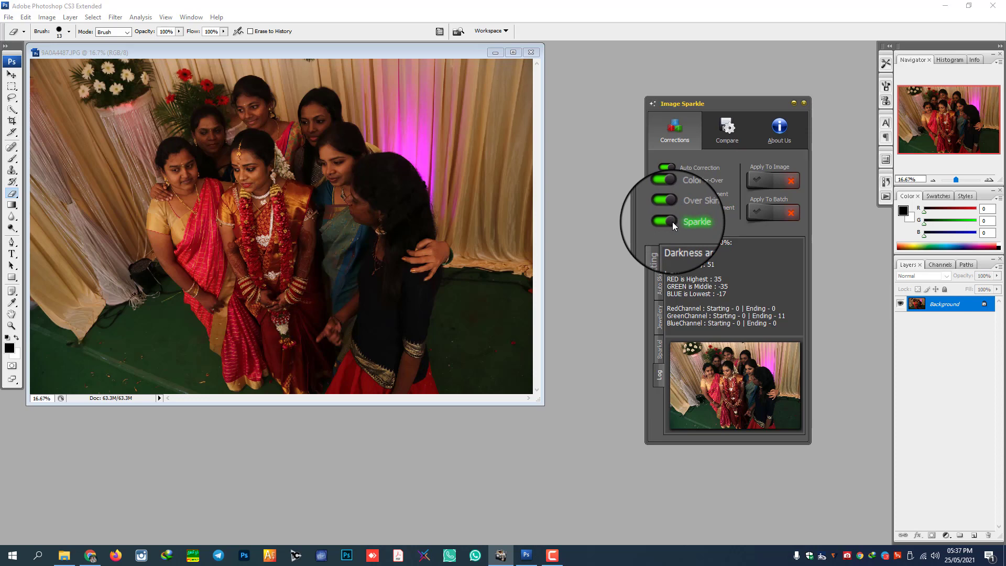
{"action": "left_click", "coordinate": [664, 221]}
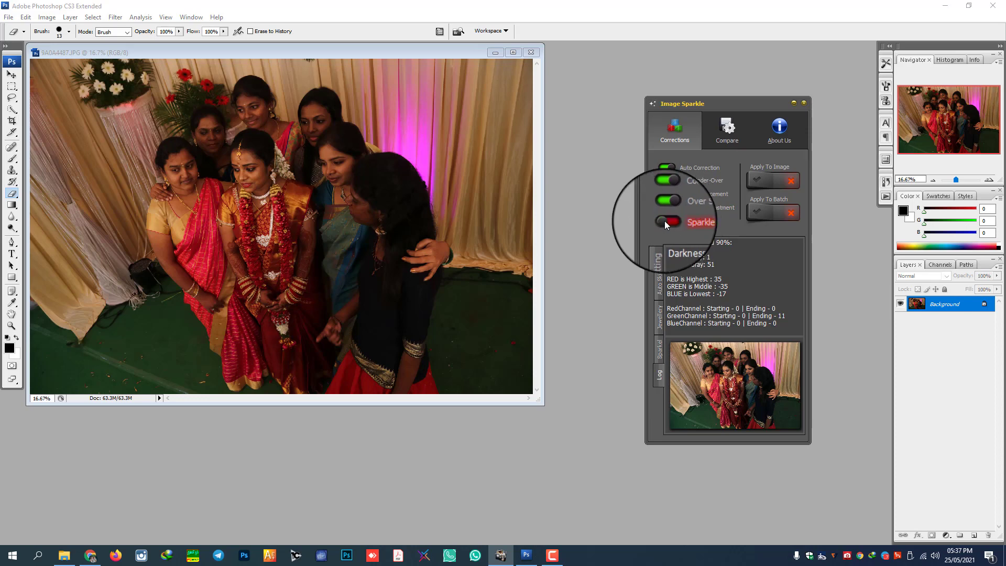
{"action": "left_click", "coordinate": [656, 254]}
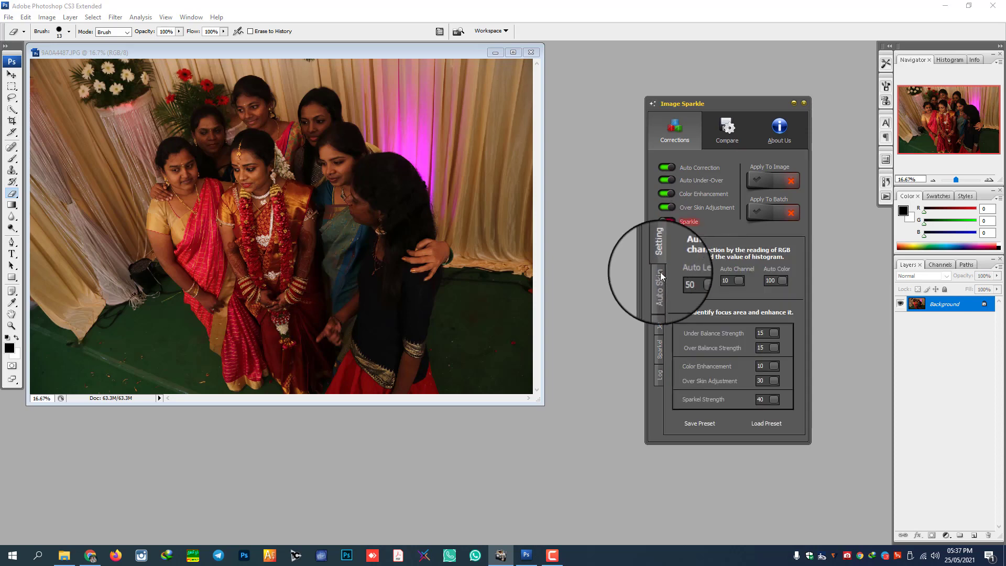
{"action": "left_click", "coordinate": [659, 373]}
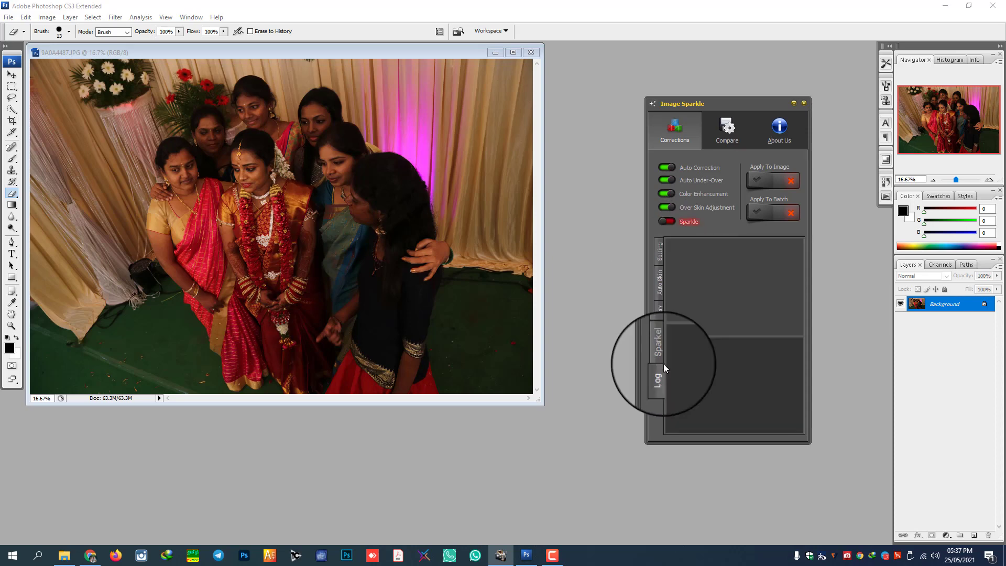
Step: Duplicate the wedding photo 9A0A4487.JPG as 9A0A4487 copy
{"action": "right_click", "coordinate": [320, 59]}
{"action": "left_click", "coordinate": [358, 64]}
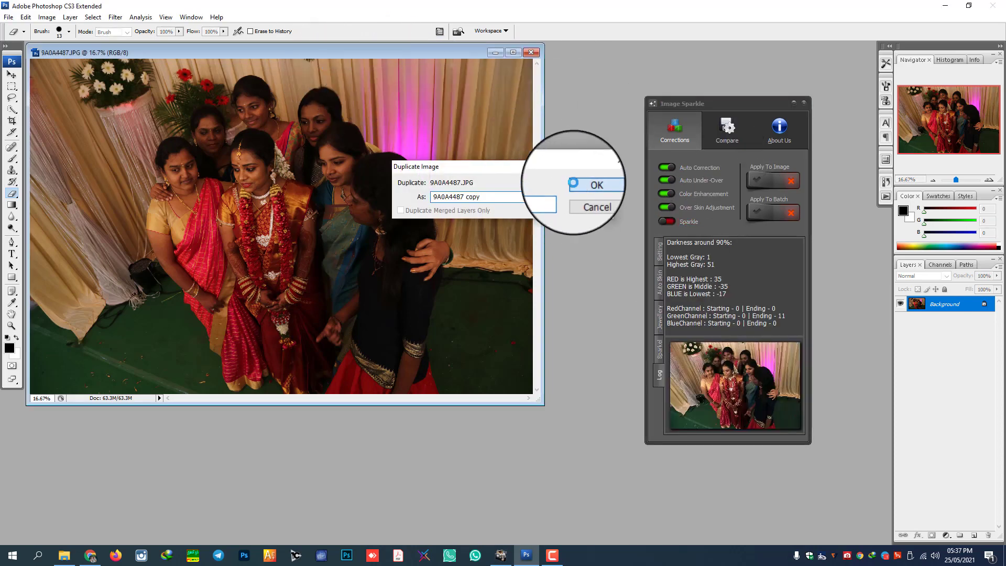
{"action": "left_click", "coordinate": [572, 182]}
Step: Arrange the windows of the original photo and its copy so that both are visible for comparison
{"action": "left_click_drag", "start_coordinate": [335, 53], "coordinate": [557, 76]}
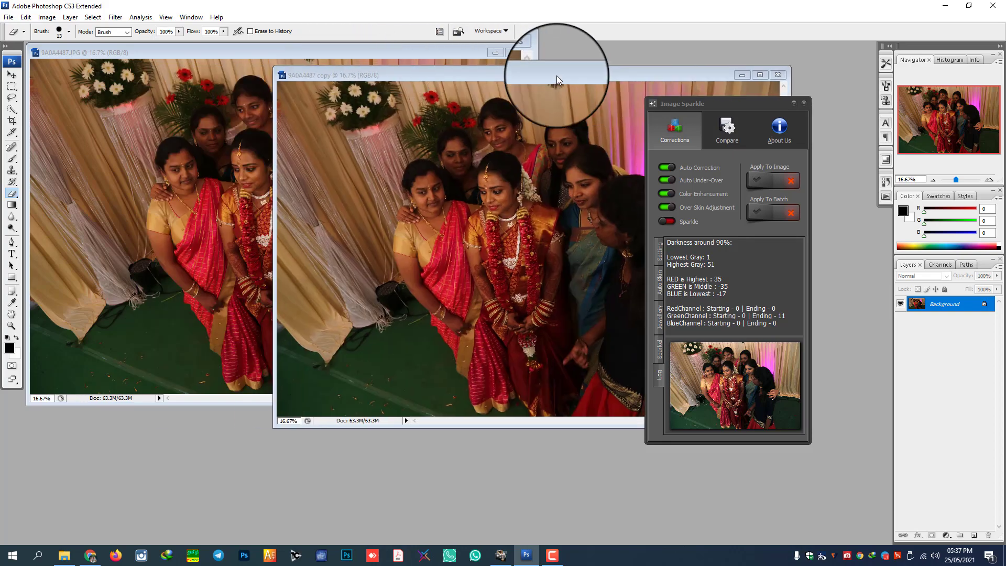
{"action": "left_click_drag", "start_coordinate": [422, 49], "coordinate": [405, 65]}
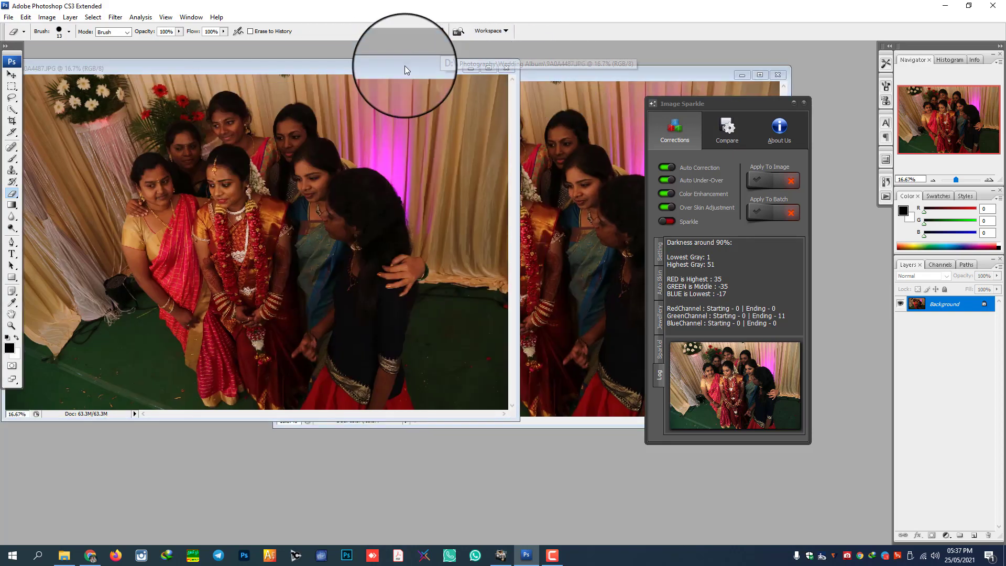
{"action": "left_click_drag", "start_coordinate": [552, 75], "coordinate": [578, 76]}
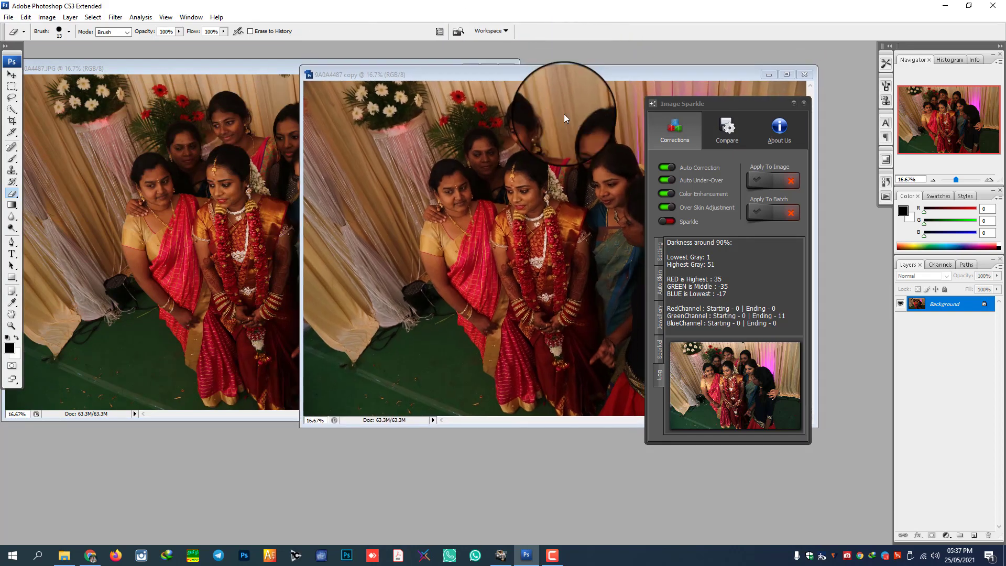
{"action": "left_click_drag", "start_coordinate": [564, 114], "coordinate": [555, 111]}
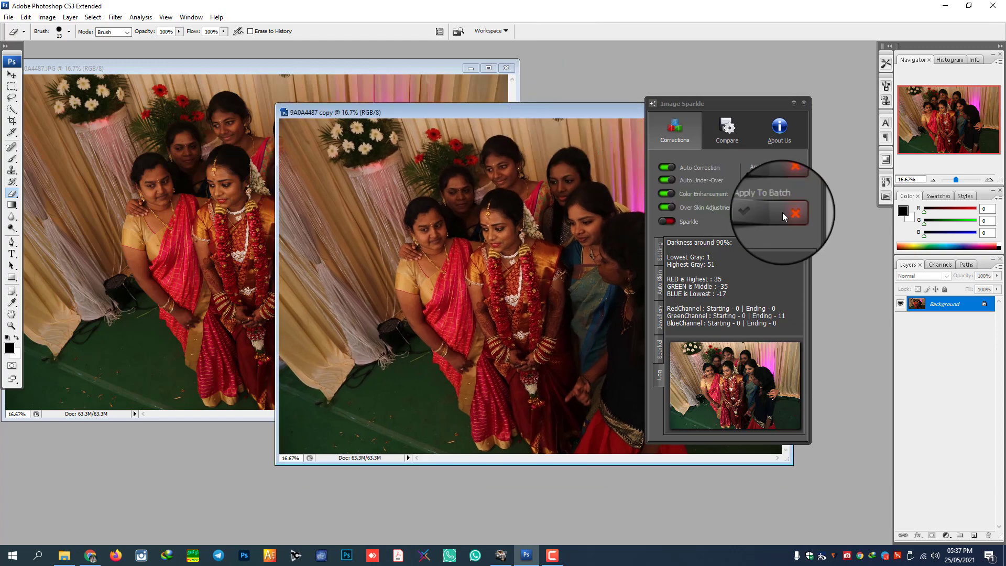
Step: Apply the enabled Image Sparkle corrections to the duplicate photo and move the plugin panel clear of the image
{"action": "left_click_drag", "start_coordinate": [737, 103], "coordinate": [737, 99]}
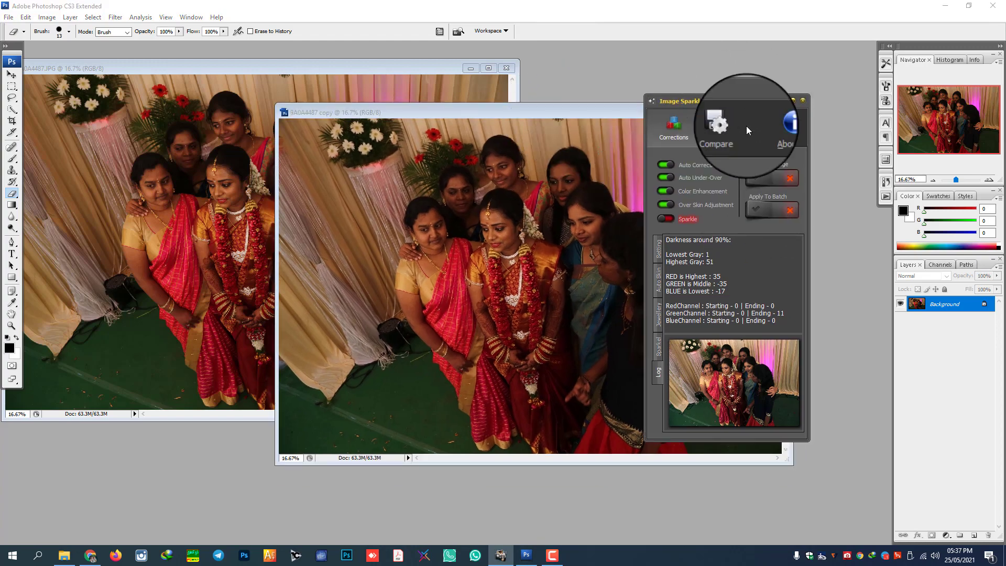
{"action": "left_click", "coordinate": [755, 176]}
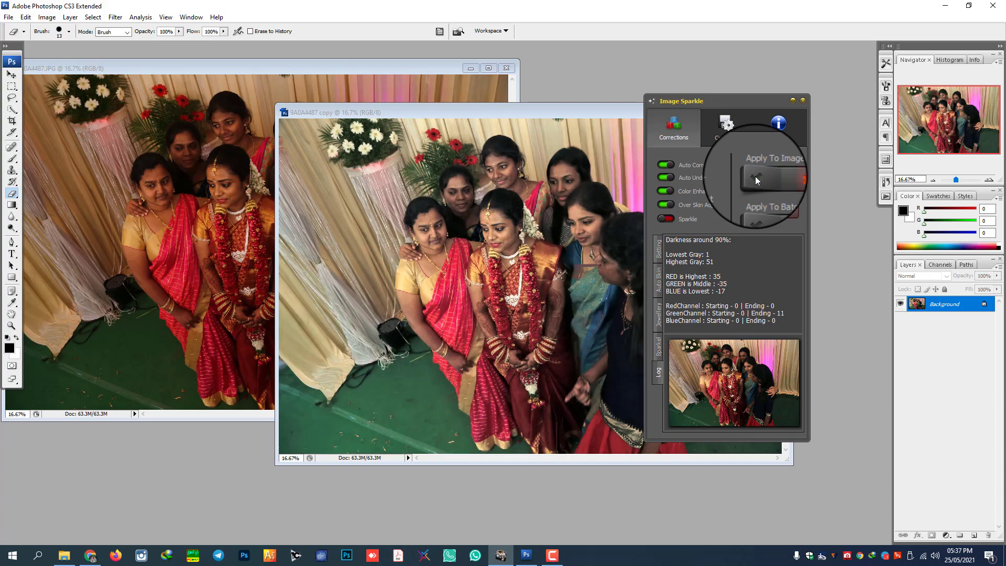
{"action": "left_click_drag", "start_coordinate": [734, 101], "coordinate": [874, 90]}
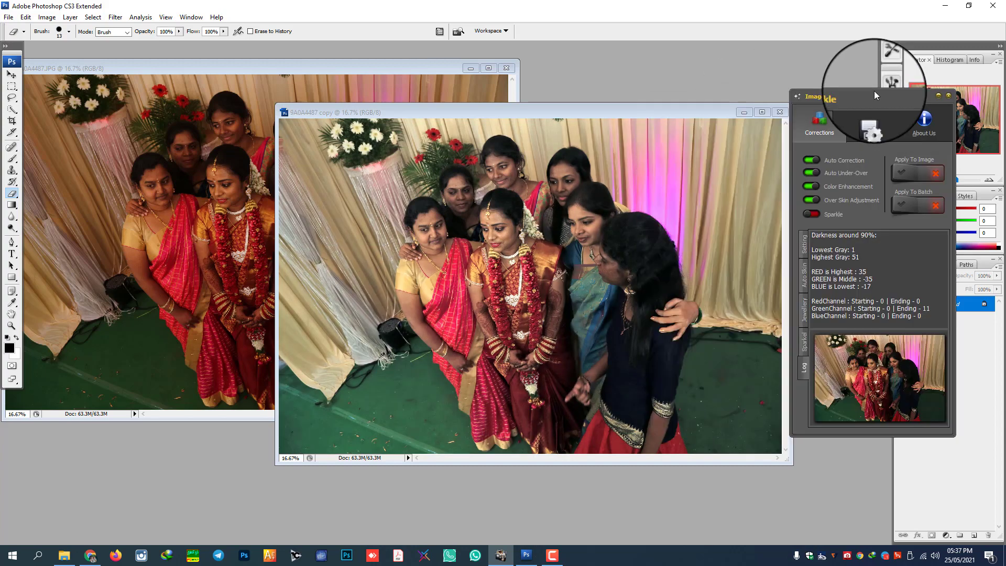
Step: Compare the corrected copy with the original side by side at 25% zoom, and bring up the correction settings
{"action": "left_click_drag", "start_coordinate": [395, 109], "coordinate": [581, 67]}
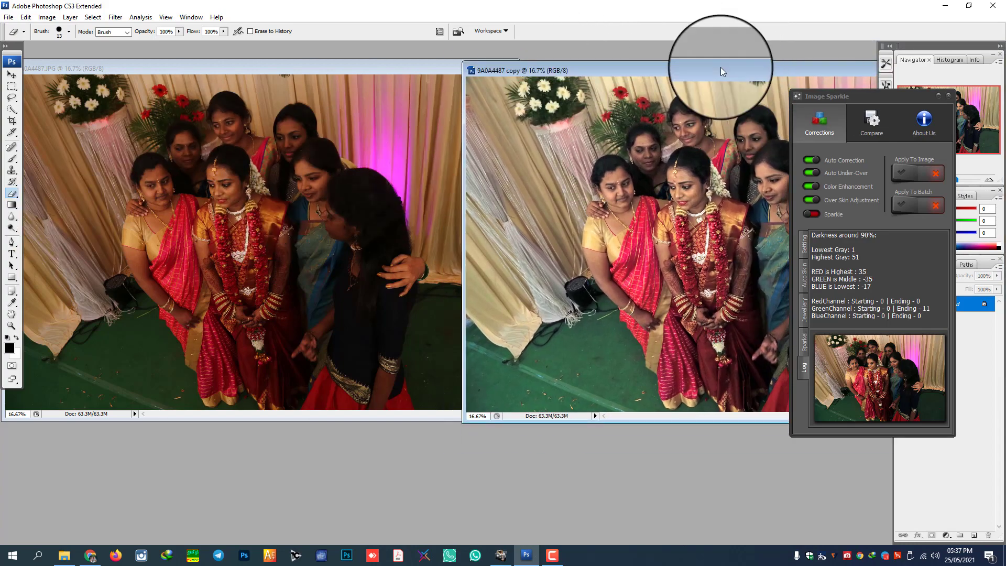
{"action": "left_click_drag", "start_coordinate": [720, 67], "coordinate": [576, 60]}
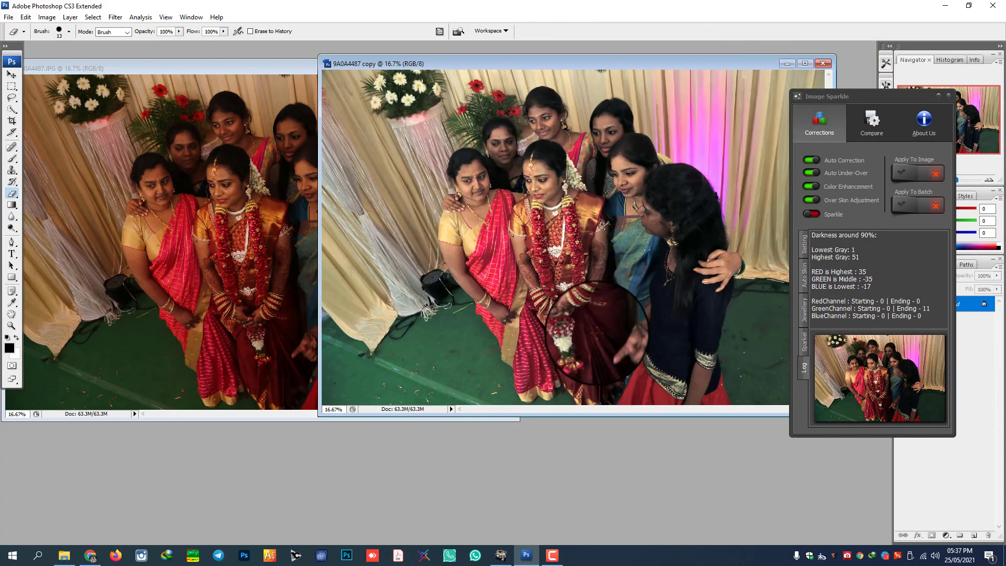
{"action": "scroll", "coordinate": [596, 333], "scroll_direction": "up", "scroll_amount": 2}
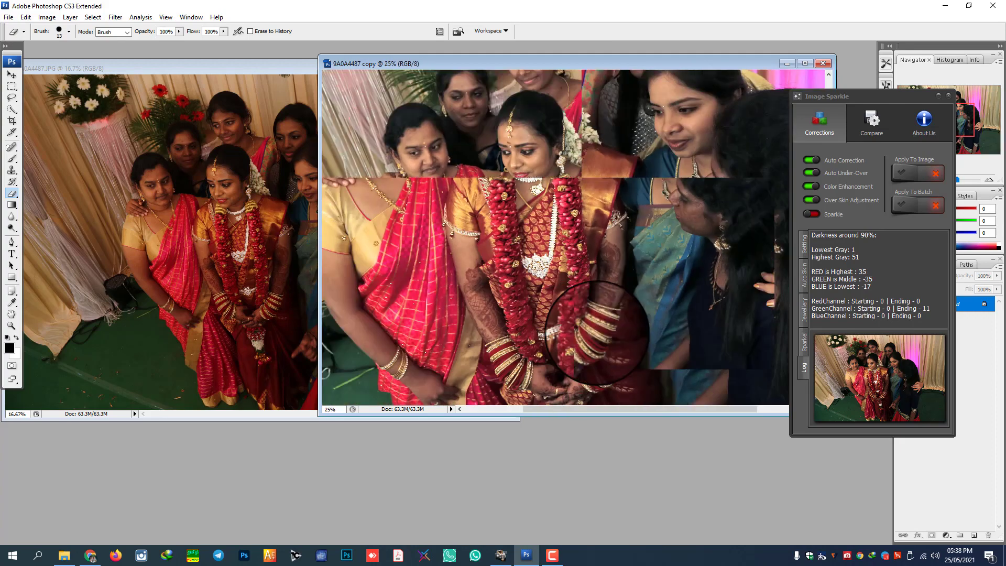
{"action": "left_click", "coordinate": [190, 280]}
{"action": "scroll", "coordinate": [195, 259], "scroll_direction": "up", "scroll_amount": 2}
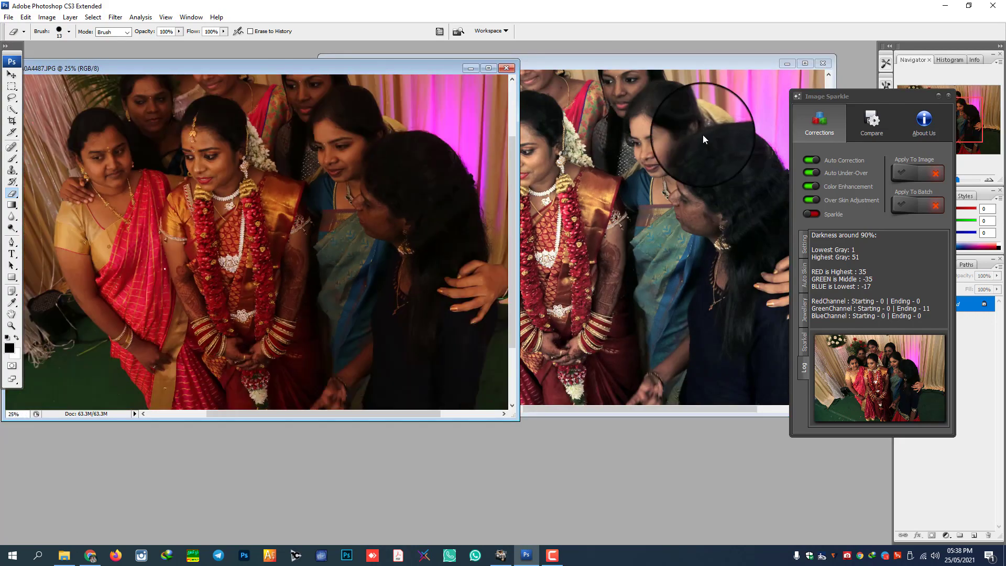
{"action": "left_click", "coordinate": [701, 134]}
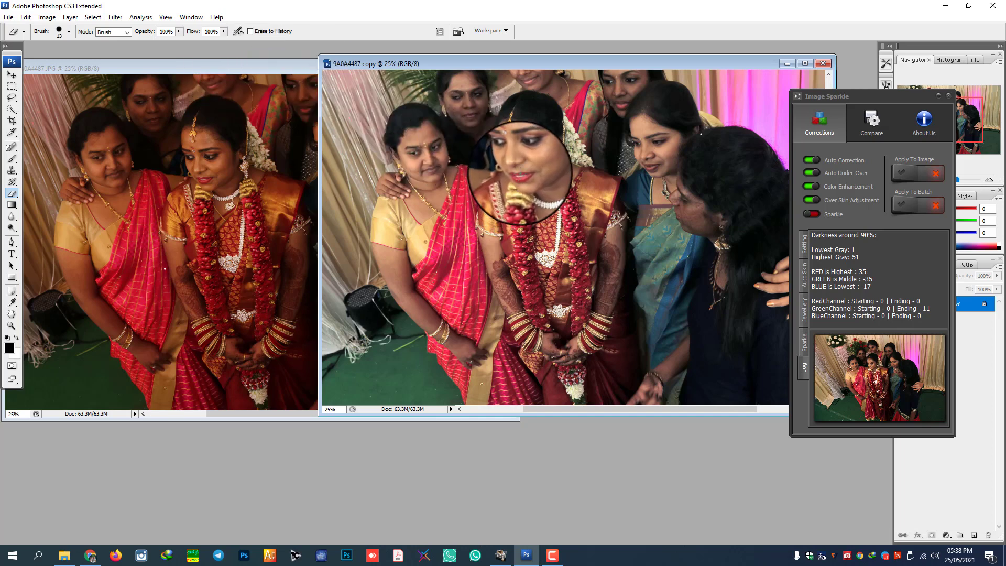
{"action": "left_click", "coordinate": [805, 245]}
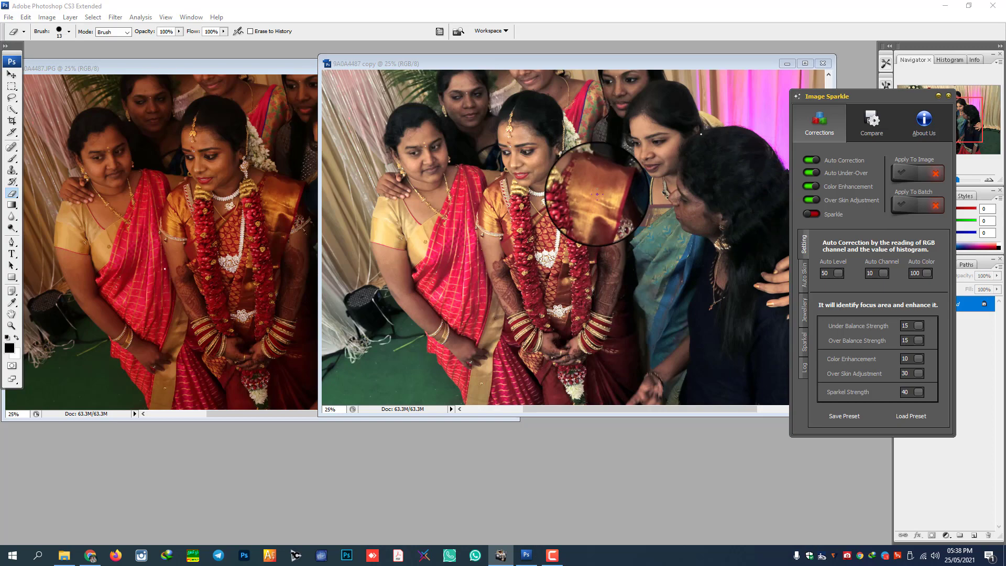
Step: Switch to File Explorer, examine the photos in the Models folder on drive D:, and close the window
{"action": "left_click", "coordinate": [64, 555]}
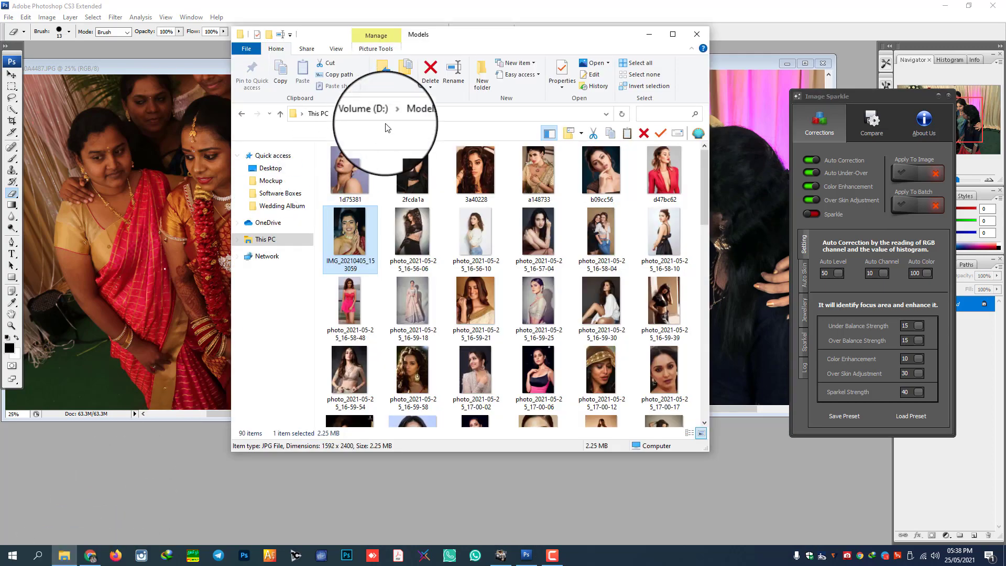
{"action": "left_click", "coordinate": [362, 113]}
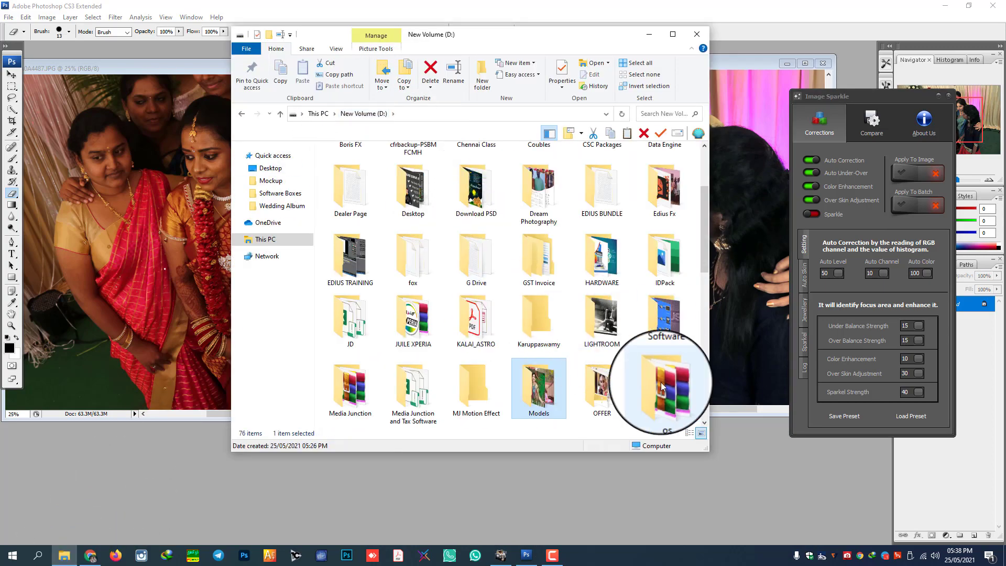
{"action": "scroll", "coordinate": [661, 386], "scroll_direction": "down", "scroll_amount": 10}
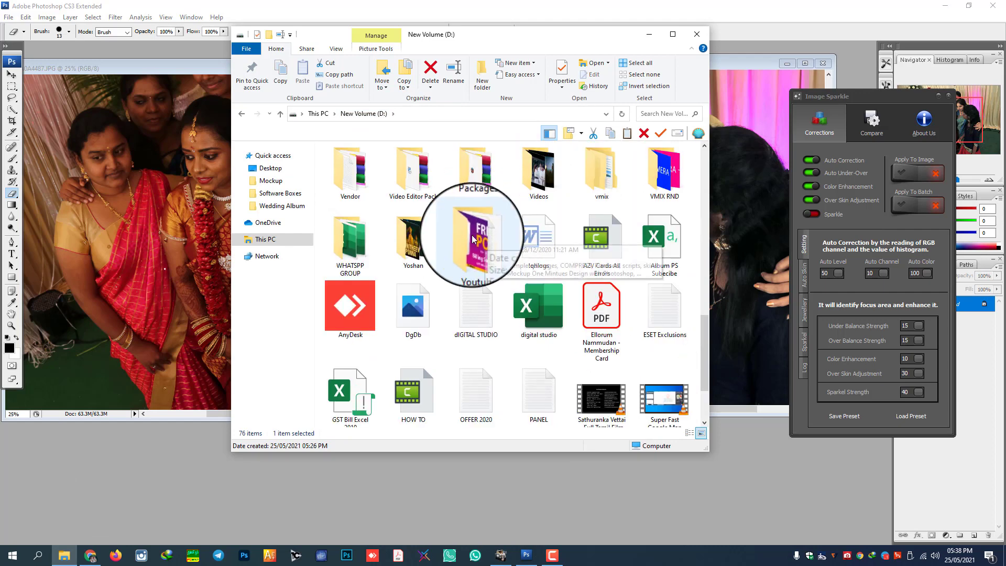
{"action": "left_click", "coordinate": [470, 240]}
{"action": "scroll", "coordinate": [467, 241], "scroll_direction": "up", "scroll_amount": 10}
{"action": "left_click", "coordinate": [654, 183]}
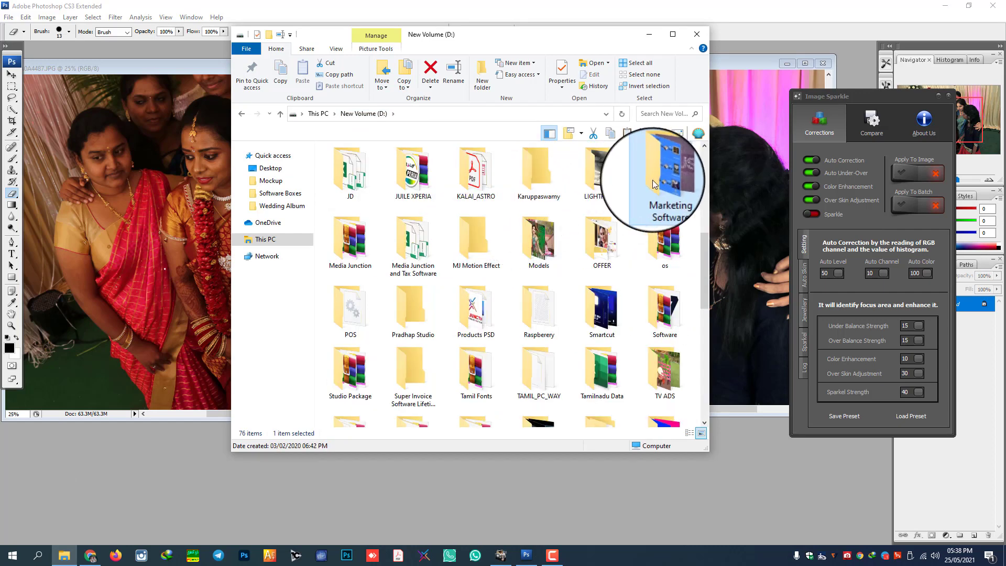
{"action": "double_click", "coordinate": [552, 239]}
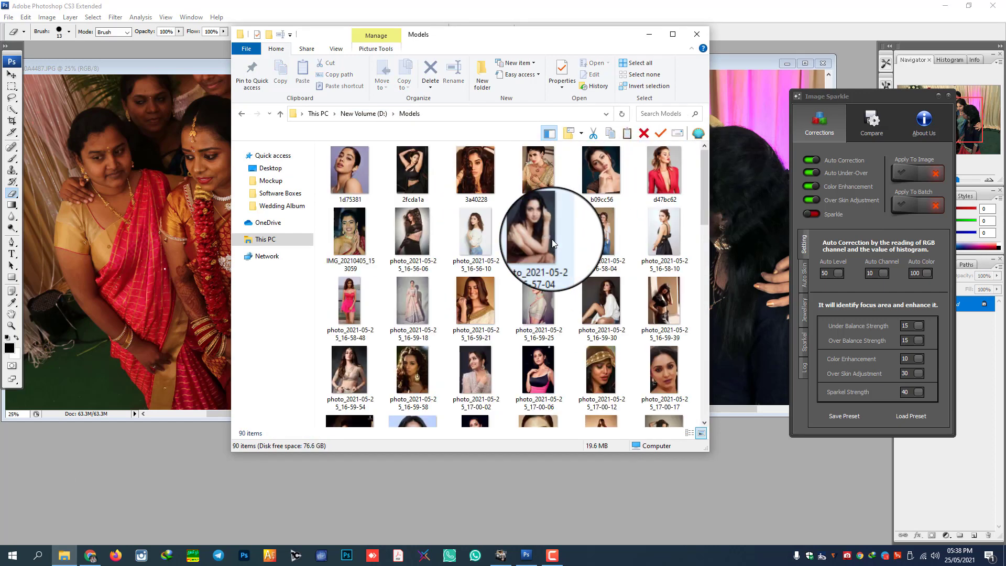
{"action": "scroll", "coordinate": [551, 239], "scroll_direction": "down", "scroll_amount": 12}
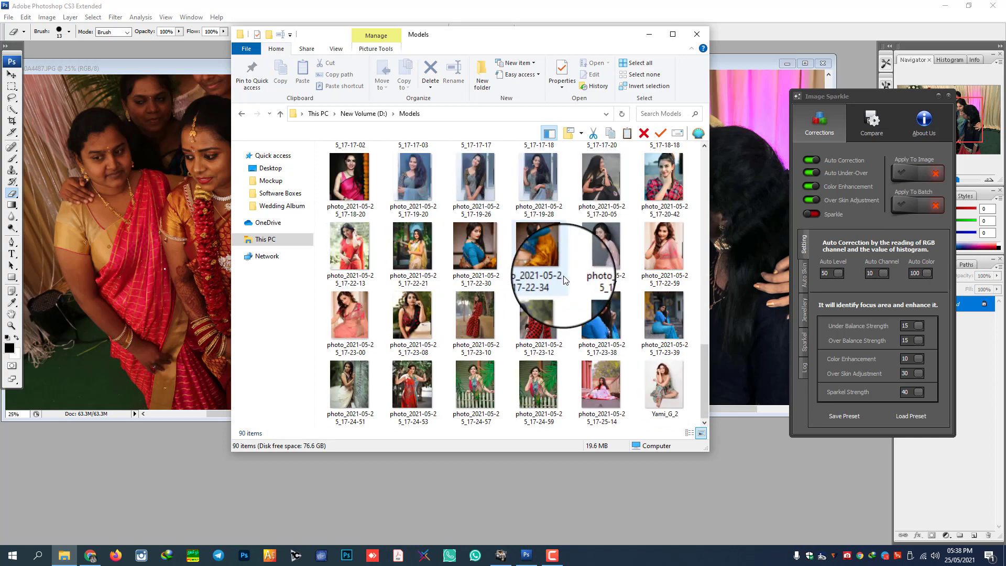
{"action": "scroll", "coordinate": [564, 277], "scroll_direction": "up", "scroll_amount": 12}
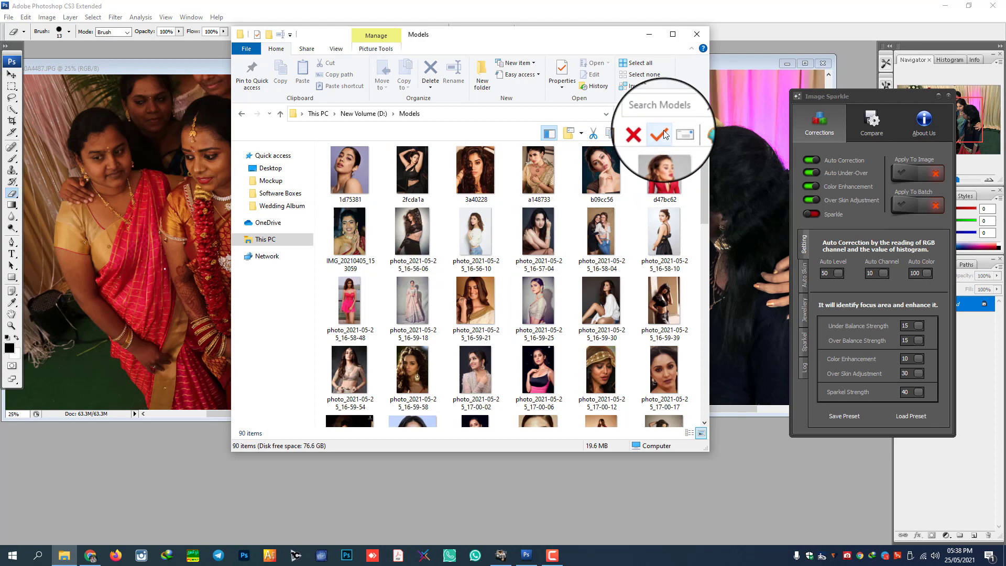
{"action": "left_click", "coordinate": [696, 36]}
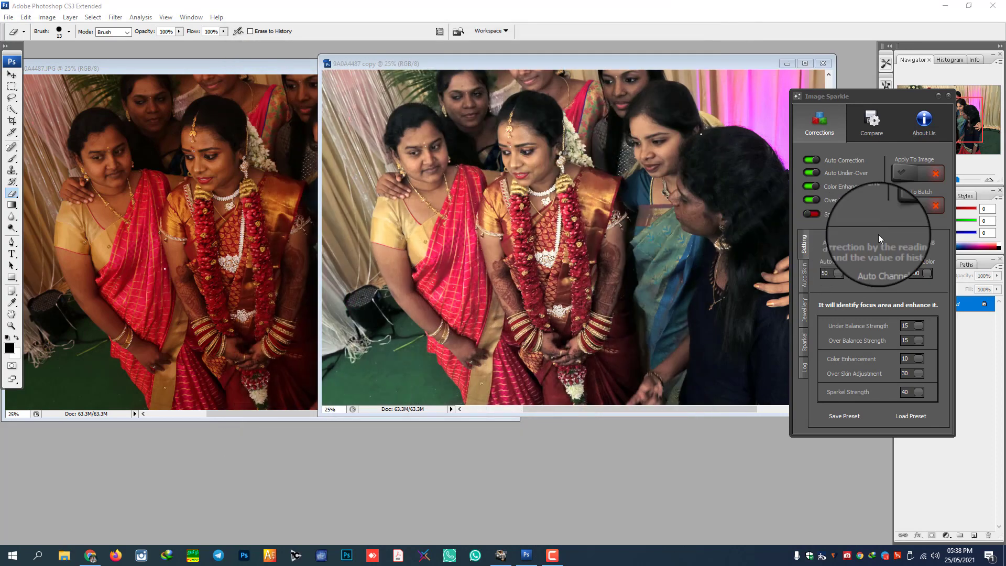
Step: Start the Image Sparkle batch correction on the Models folder on drive D:
{"action": "left_click", "coordinate": [898, 205]}
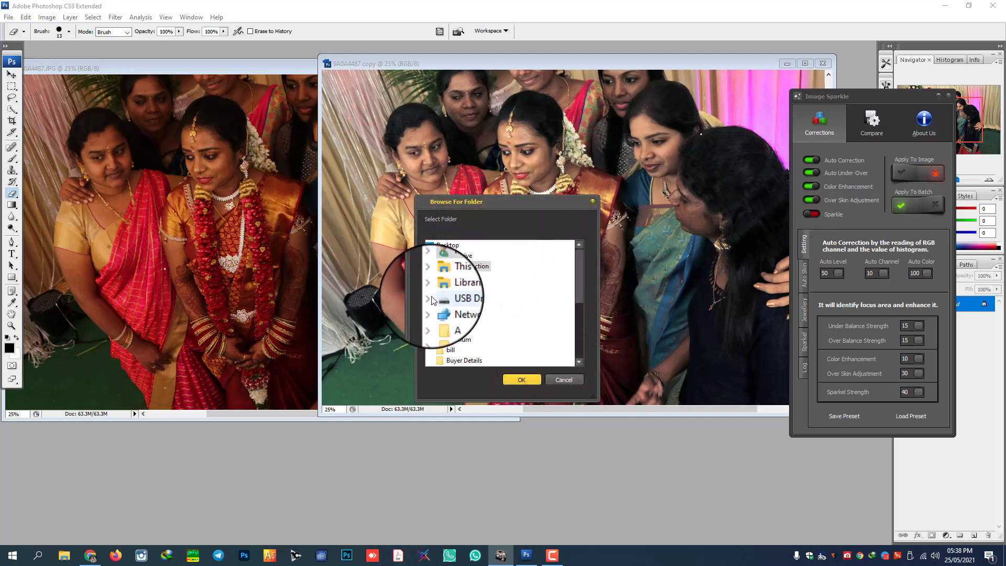
{"action": "left_click", "coordinate": [427, 278]}
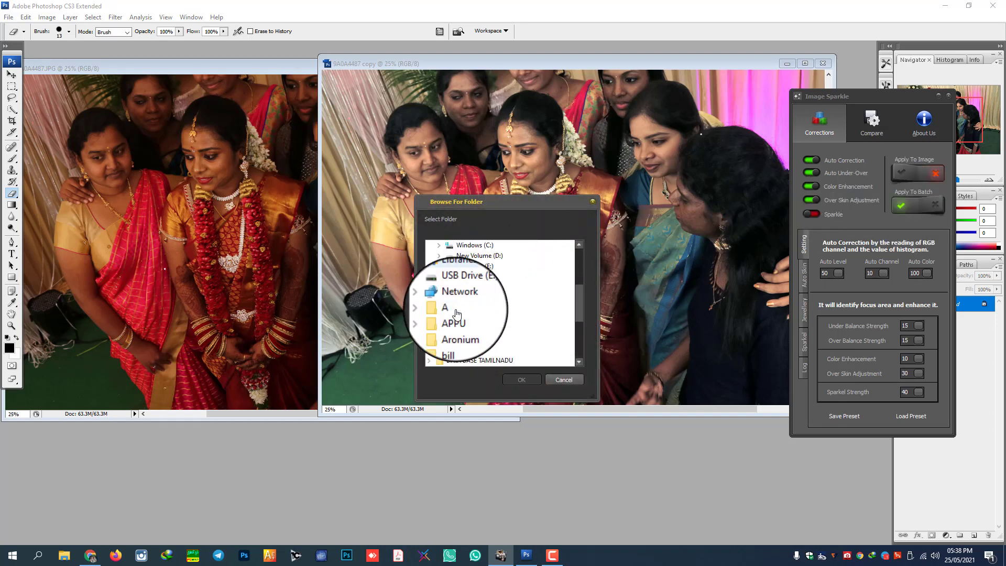
{"action": "left_click", "coordinate": [442, 260]}
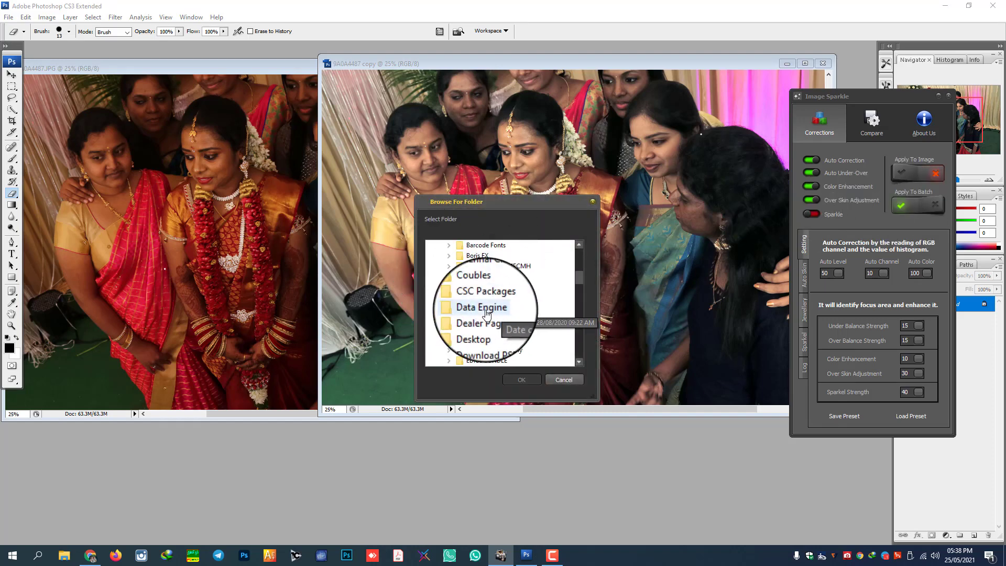
{"action": "scroll", "coordinate": [486, 313], "scroll_direction": "down", "scroll_amount": 5}
{"action": "left_click", "coordinate": [475, 336]}
{"action": "left_click", "coordinate": [524, 376]}
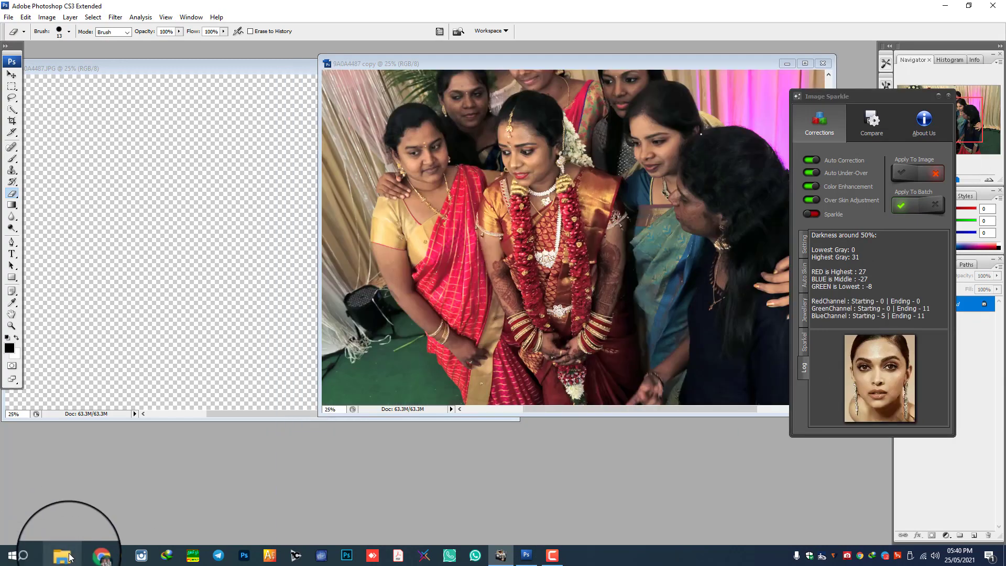
Step: Switch to File Explorer and open the Models folder on New Volume (D:) while the batch runs
{"action": "left_click", "coordinate": [63, 555]}
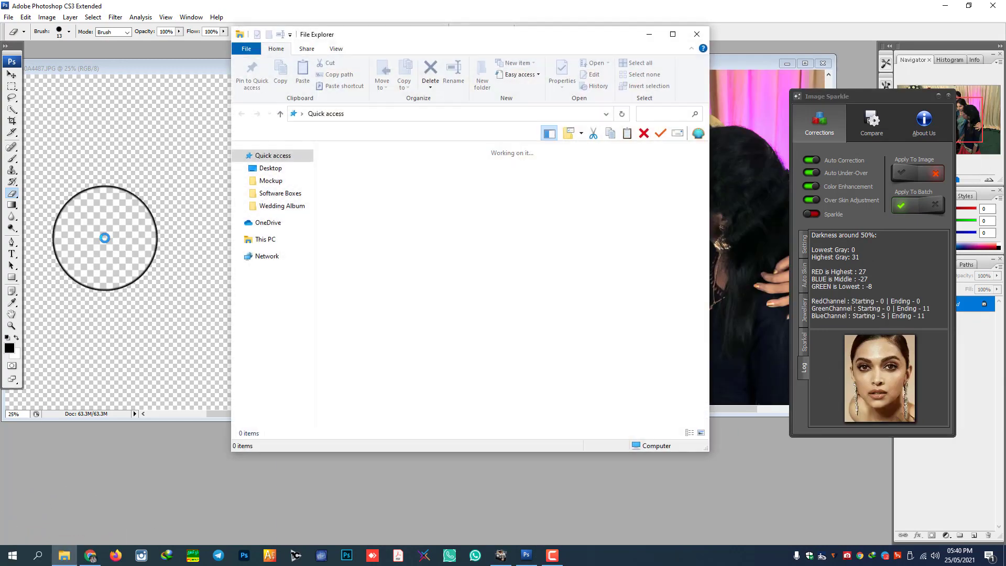
{"action": "left_click", "coordinate": [266, 239]}
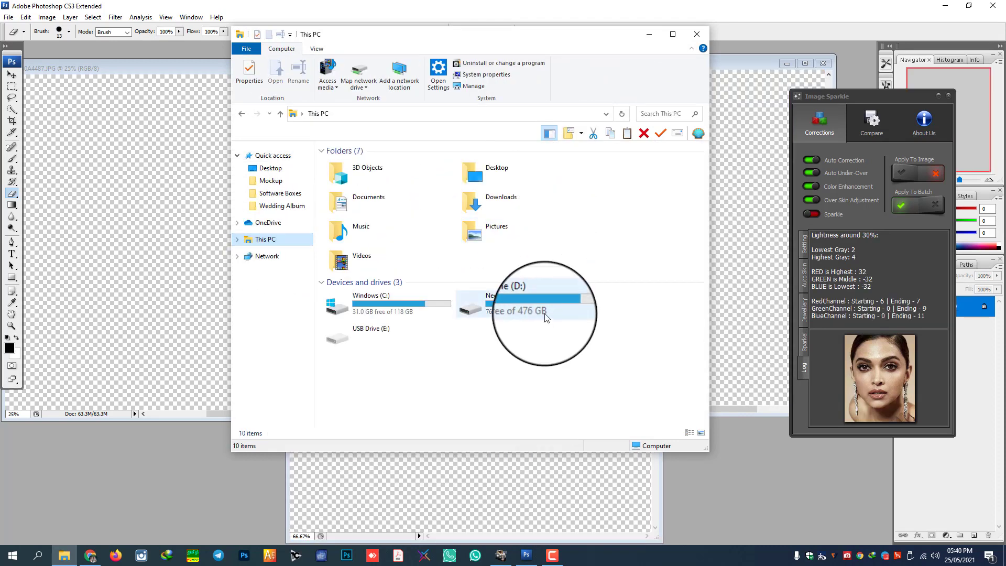
{"action": "double_click", "coordinate": [520, 305]}
{"action": "scroll", "coordinate": [570, 333], "scroll_direction": "down", "scroll_amount": 3}
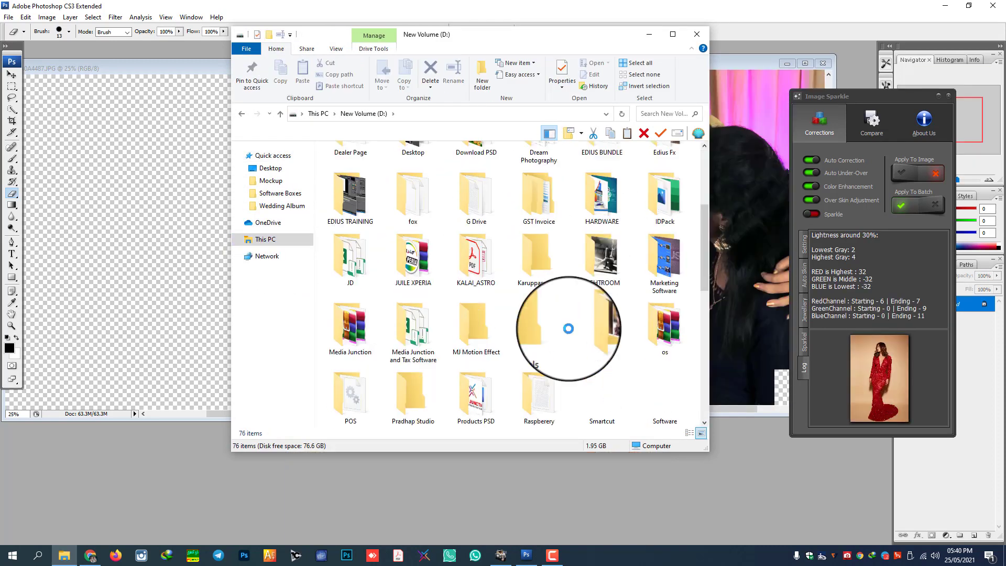
{"action": "left_click", "coordinate": [608, 342]}
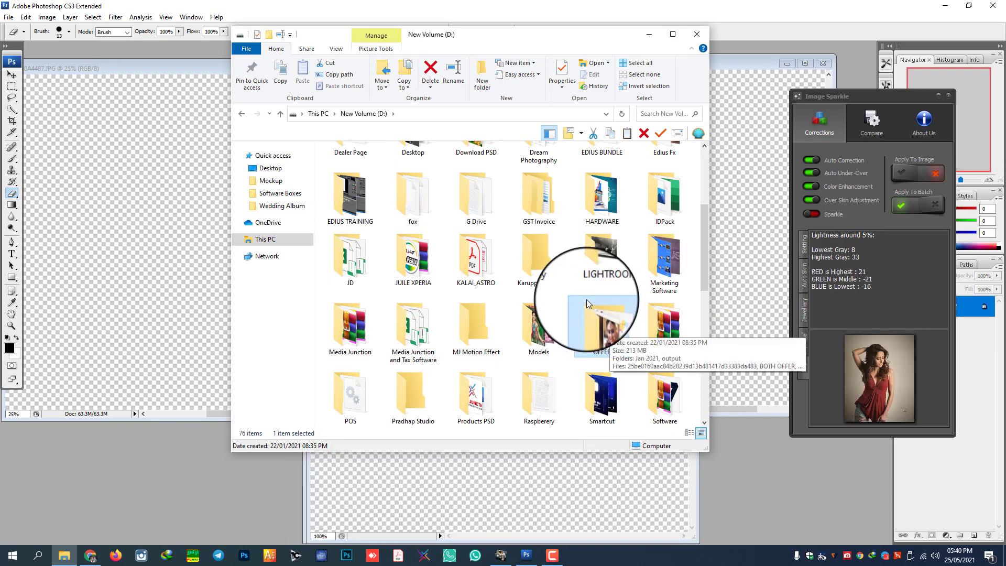
{"action": "scroll", "coordinate": [587, 300], "scroll_direction": "down", "scroll_amount": 3}
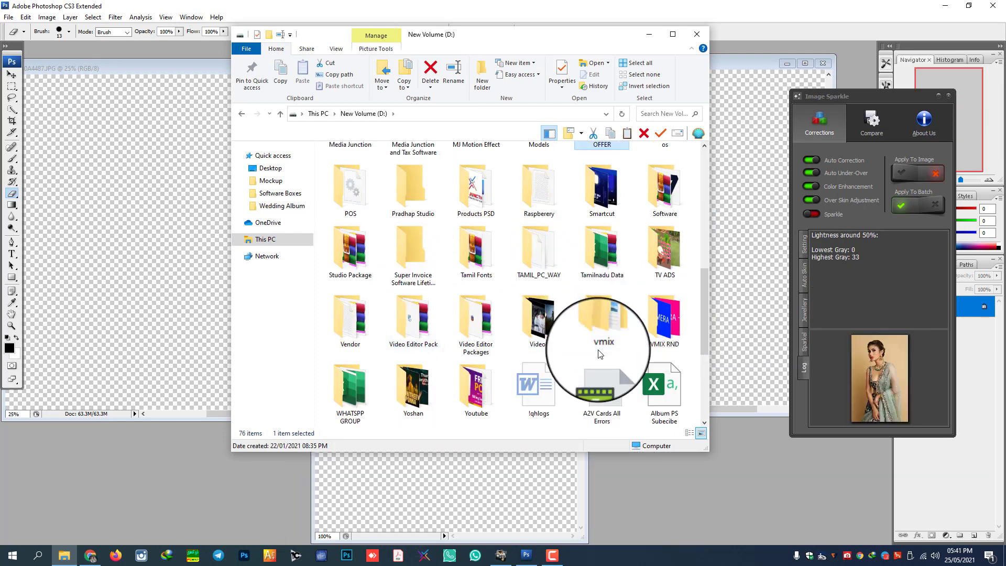
{"action": "scroll", "coordinate": [599, 354], "scroll_direction": "up", "scroll_amount": 5}
{"action": "scroll", "coordinate": [602, 335], "scroll_direction": "down", "scroll_amount": 5}
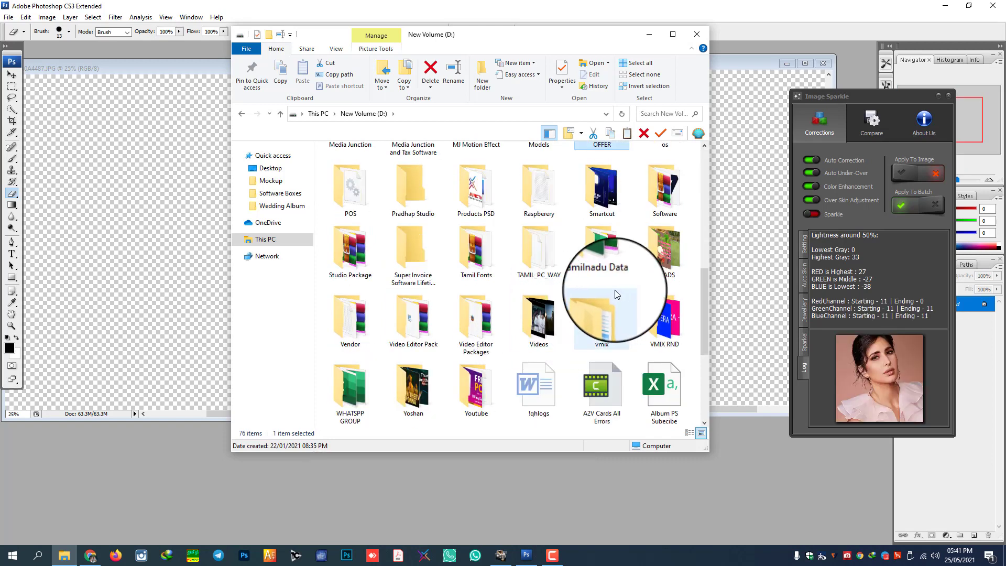
{"action": "scroll", "coordinate": [540, 283], "scroll_direction": "up", "scroll_amount": 4}
{"action": "double_click", "coordinate": [543, 373]}
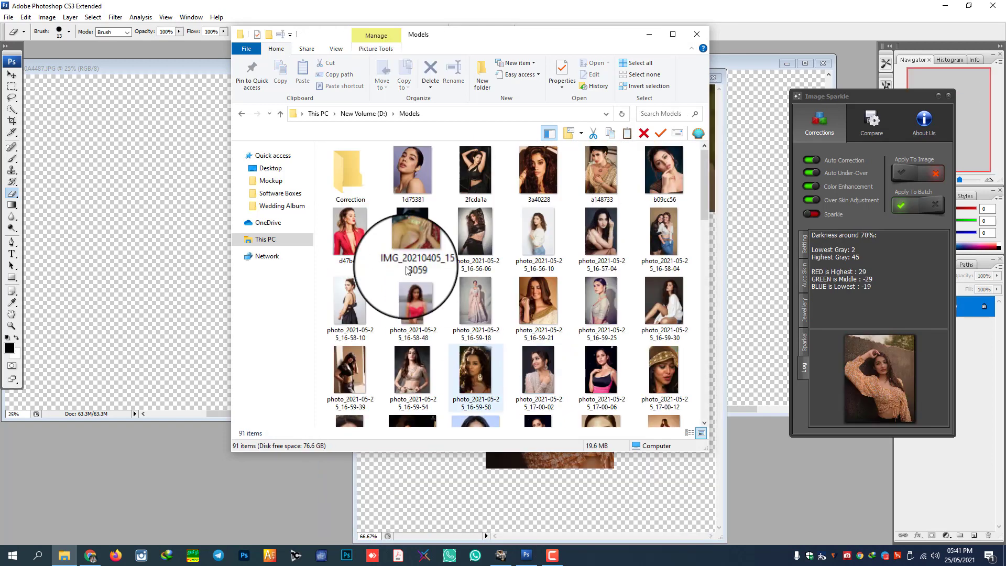
Step: Examine the corrected photos in the Correction subfolder and the originals in Models, and minimize File Explorer
{"action": "double_click", "coordinate": [357, 168]}
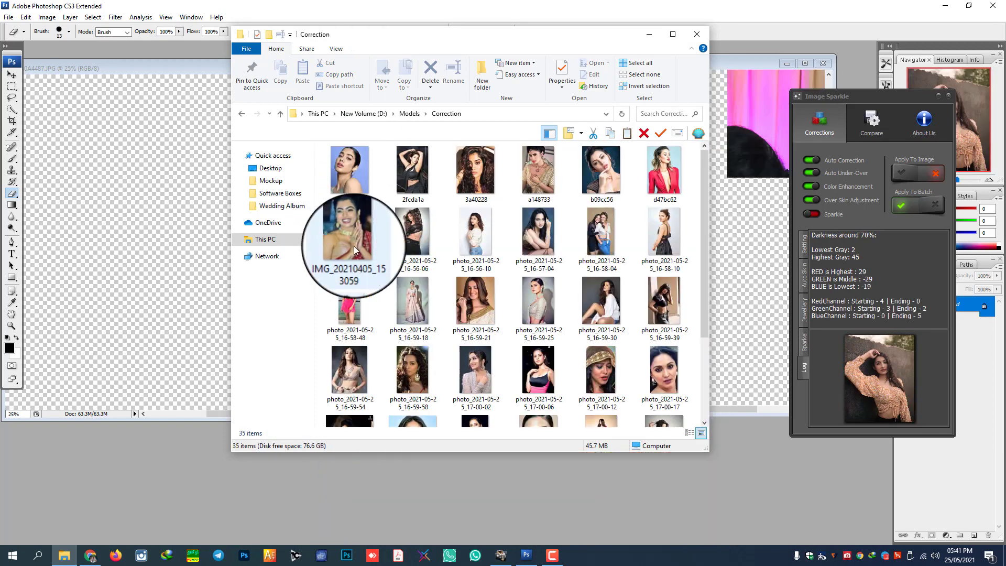
{"action": "scroll", "coordinate": [486, 270], "scroll_direction": "down", "scroll_amount": 2}
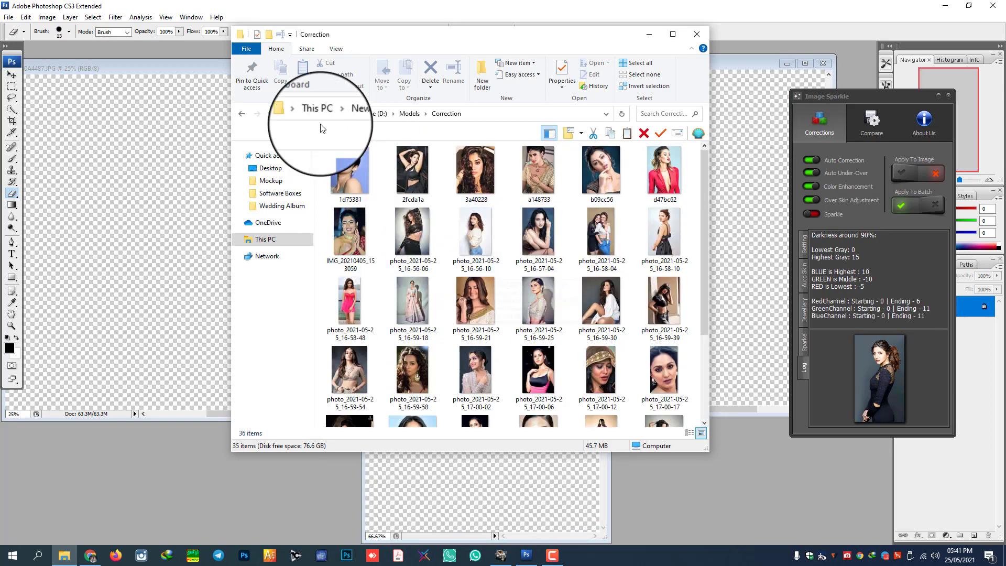
{"action": "left_click", "coordinate": [281, 113]}
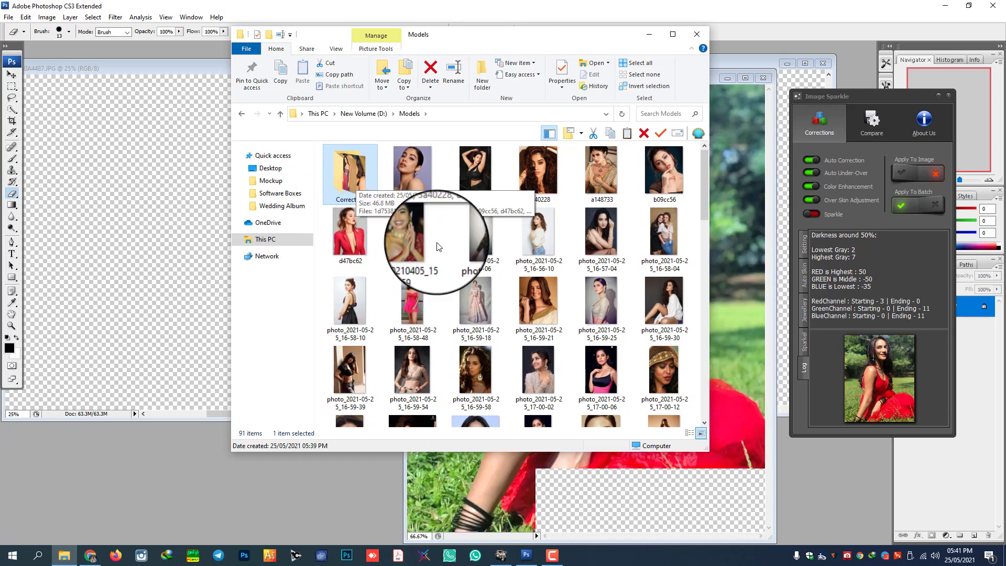
{"action": "scroll", "coordinate": [507, 277], "scroll_direction": "down", "scroll_amount": 3}
{"action": "scroll", "coordinate": [507, 277], "scroll_direction": "down", "scroll_amount": 5}
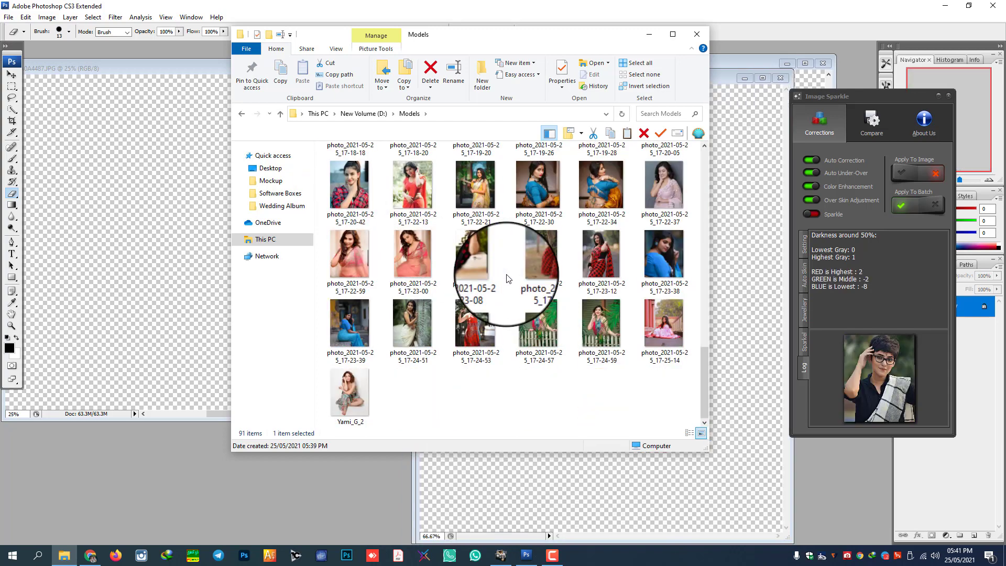
{"action": "scroll", "coordinate": [507, 277], "scroll_direction": "up", "scroll_amount": 15}
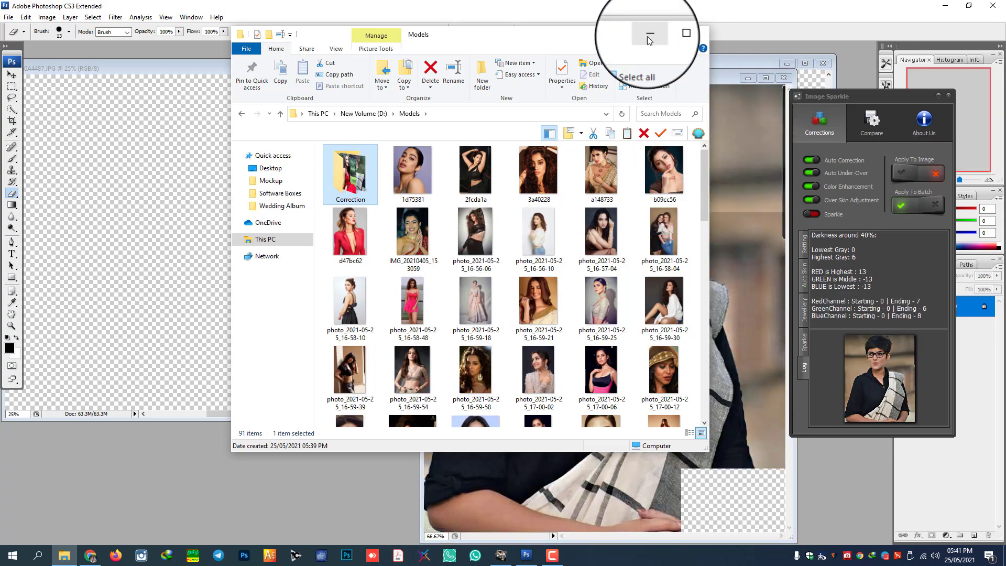
{"action": "left_click", "coordinate": [648, 34]}
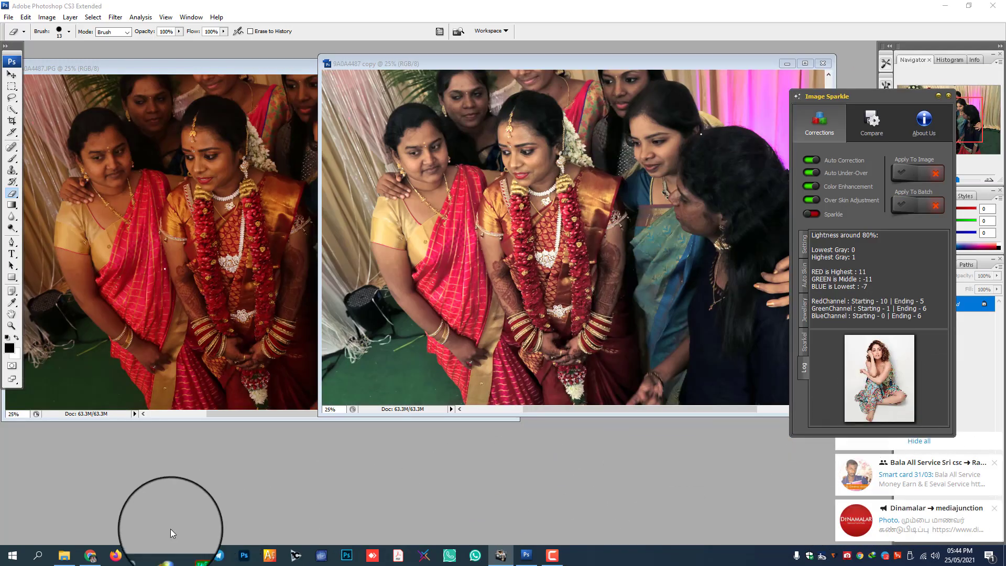
Step: Return to File Explorer, open the corrected photo 1d75381 from the Correction folder, and move its restored-down window aside
{"action": "left_click", "coordinate": [995, 444]}
{"action": "left_click", "coordinate": [65, 556]}
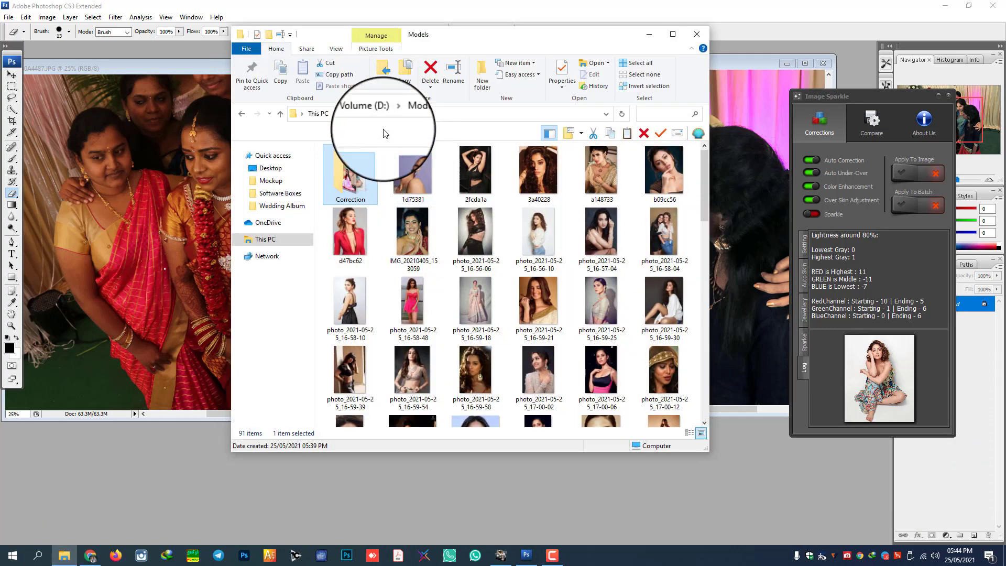
{"action": "double_click", "coordinate": [360, 171]}
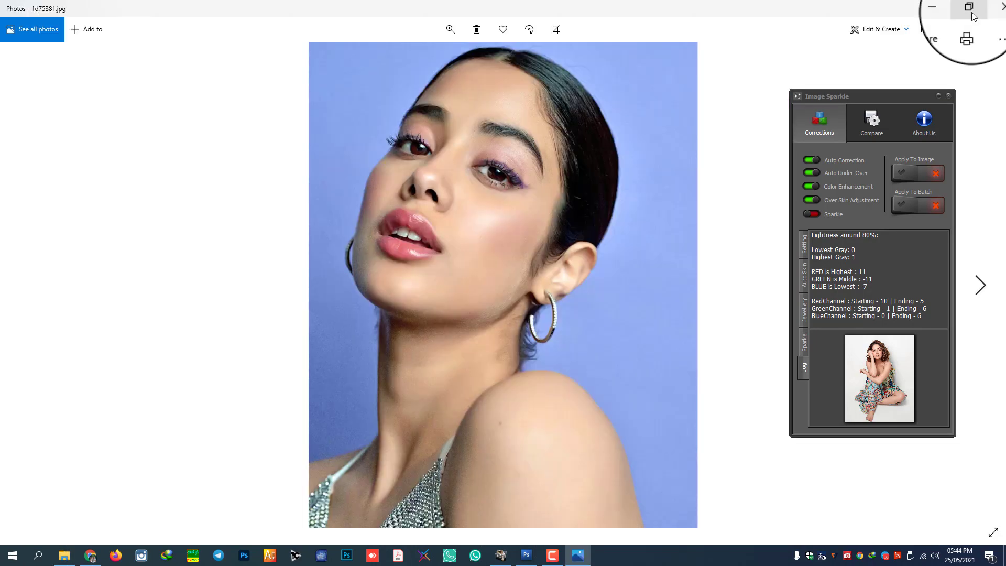
{"action": "left_click", "coordinate": [964, 10]}
{"action": "left_click_drag", "start_coordinate": [707, 11], "coordinate": [180, 23]}
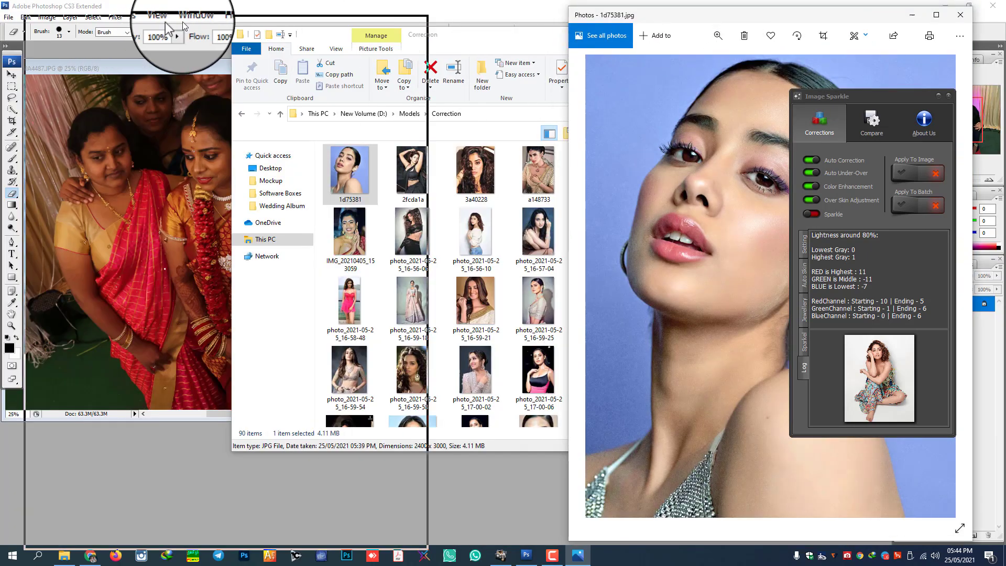
Step: Open the original 1d75381 from the Models folder with Photos and restore its window to a smaller size
{"action": "left_click", "coordinate": [538, 34]}
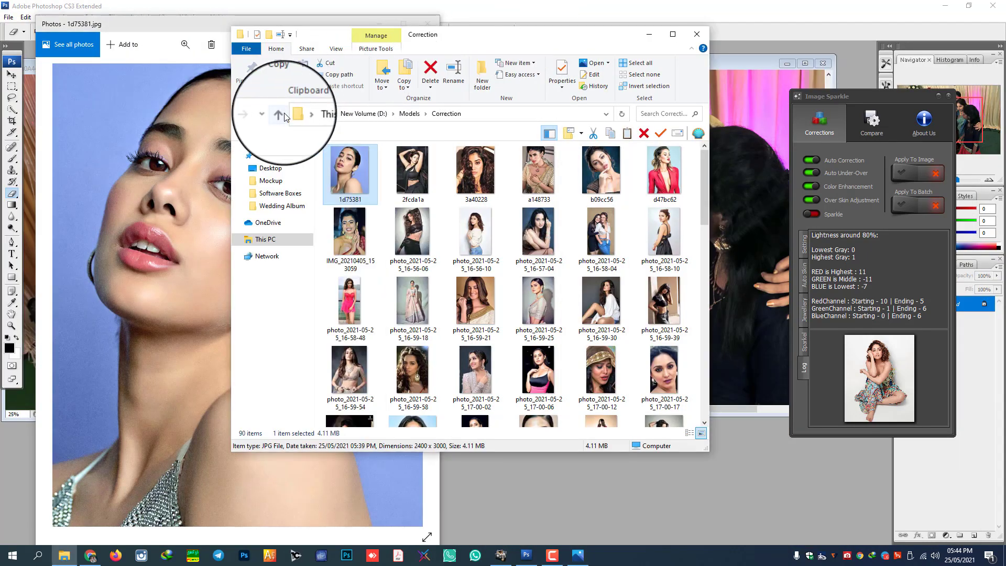
{"action": "left_click", "coordinate": [280, 113]}
{"action": "right_click", "coordinate": [398, 175]}
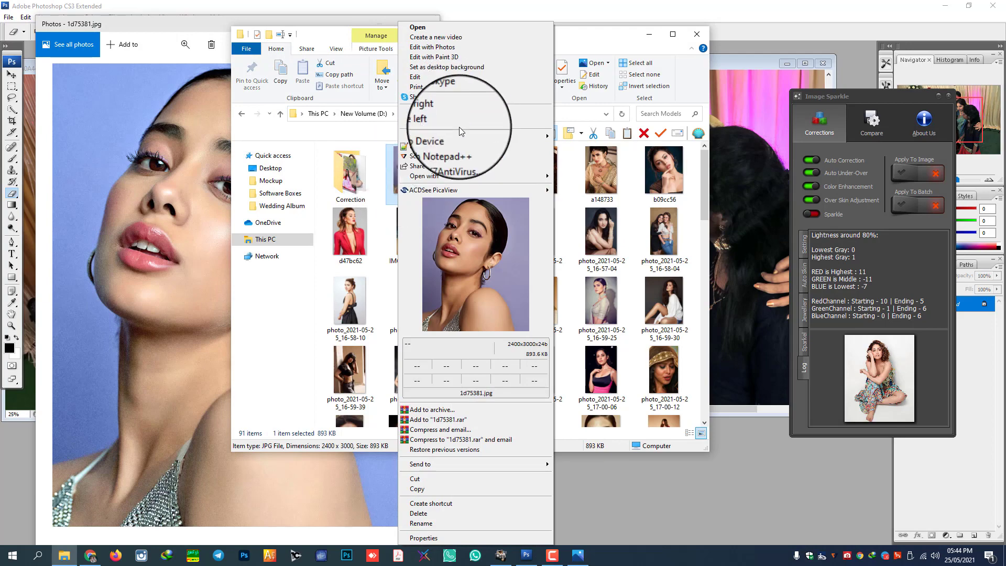
{"action": "mouse_move", "coordinate": [471, 176]}
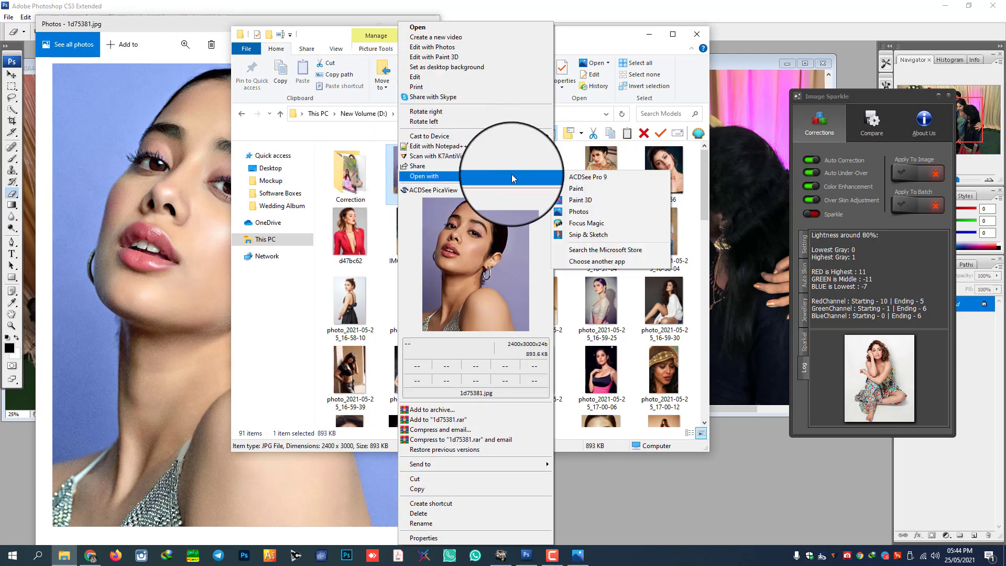
{"action": "left_click", "coordinate": [580, 211]}
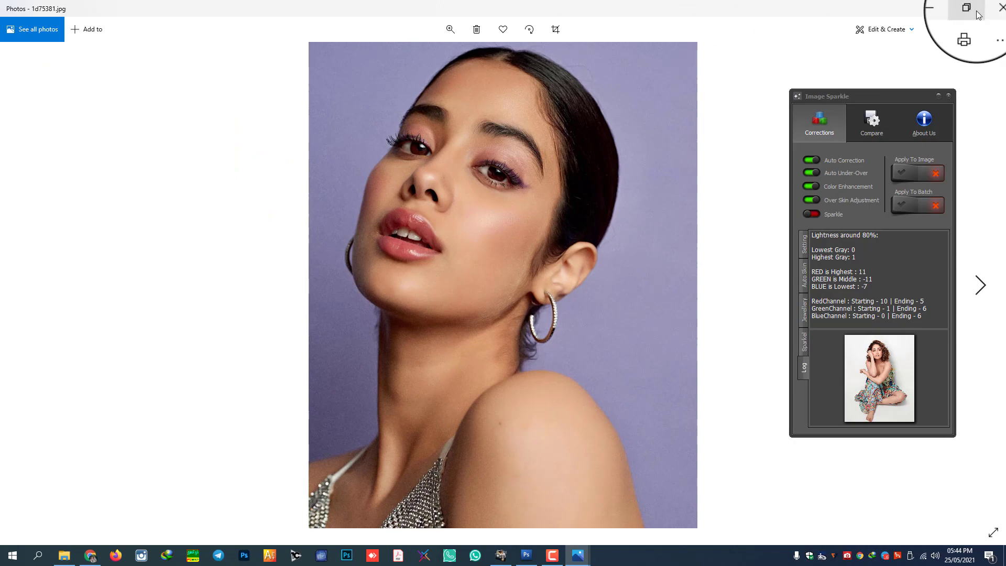
{"action": "left_click", "coordinate": [975, 11]}
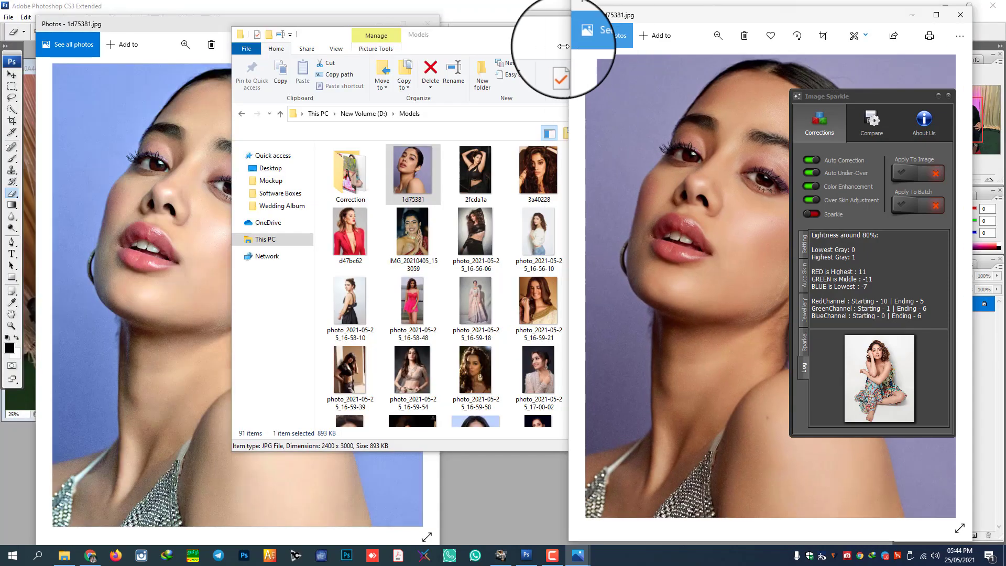
Step: Clear File Explorer from view and place the original photo's window directly beside the corrected one
{"action": "left_click", "coordinate": [521, 36]}
{"action": "left_click", "coordinate": [701, 33]}
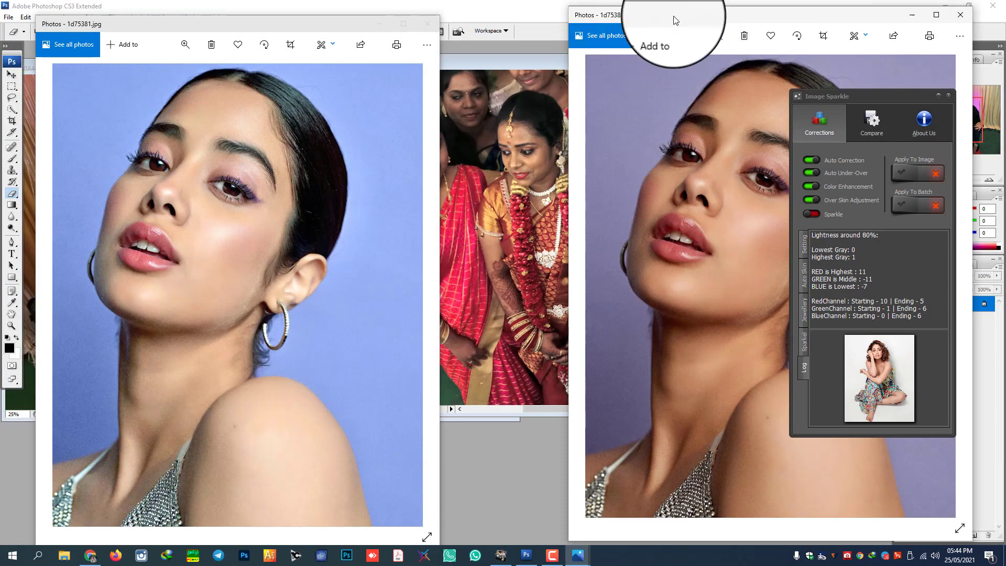
{"action": "left_click_drag", "start_coordinate": [674, 20], "coordinate": [548, 16]}
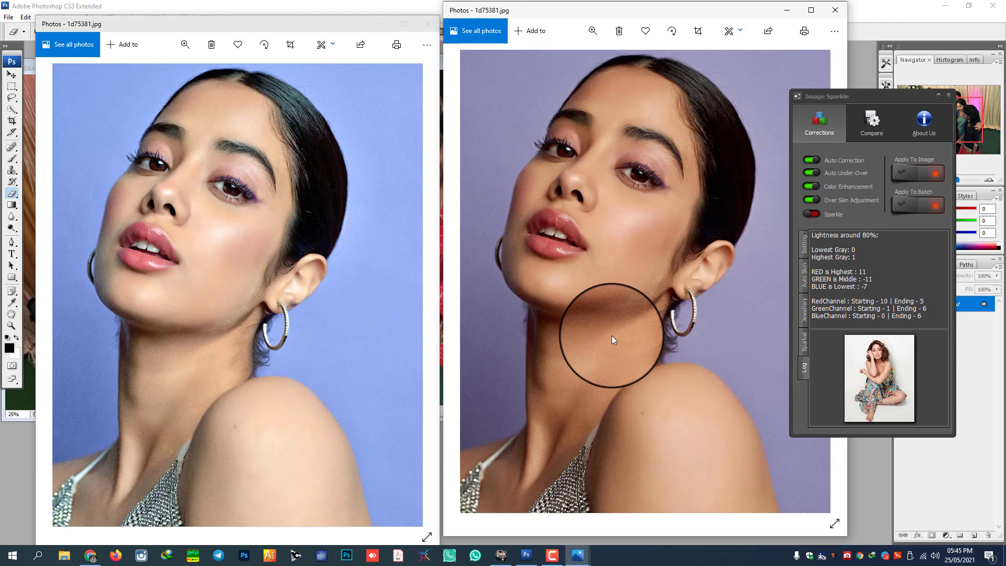
Step: Swap the two photo windows so the original precedes the corrected version, and compare the two images
{"action": "mouse_move", "coordinate": [315, 21]}
{"action": "left_mouse_down"}
{"action": "mouse_move", "coordinate": [614, 41]}
{"action": "mouse_move", "coordinate": [759, 26]}
{"action": "mouse_move", "coordinate": [521, 11]}
{"action": "mouse_move", "coordinate": [310, 14]}
{"action": "left_mouse_up"}
{"action": "left_click_drag", "start_coordinate": [591, 35], "coordinate": [559, 22]}
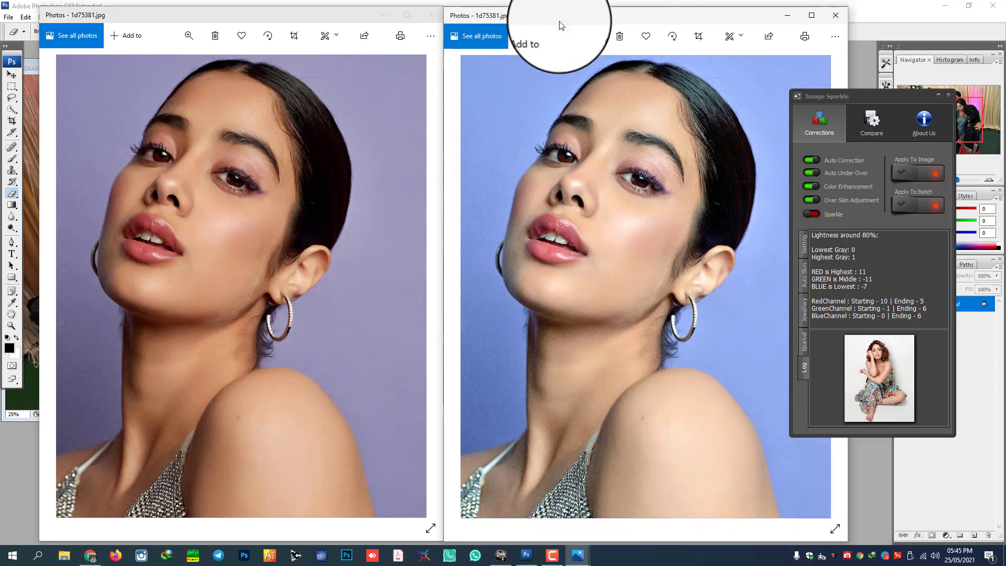
{"action": "left_click", "coordinate": [376, 229]}
{"action": "left_click", "coordinate": [502, 227]}
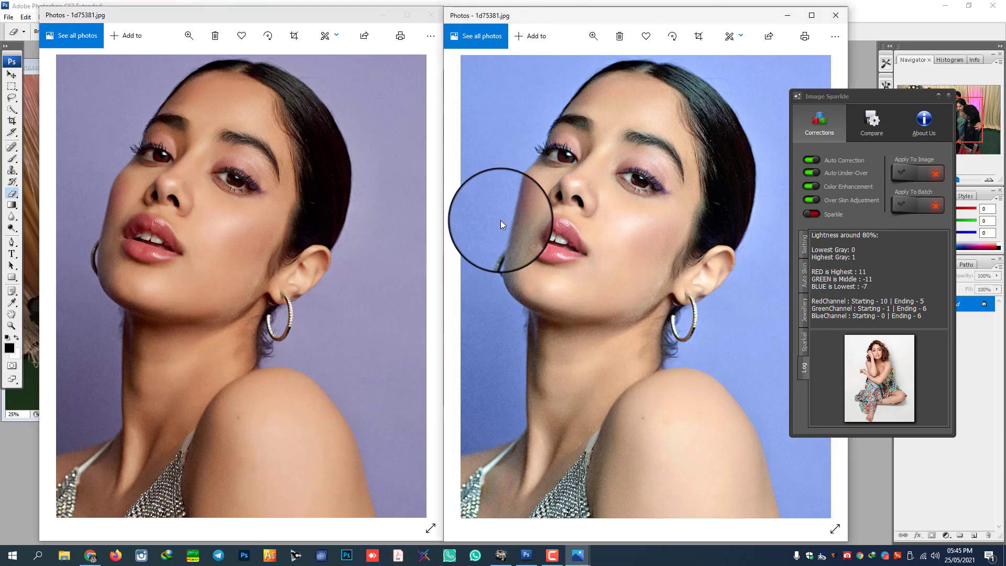